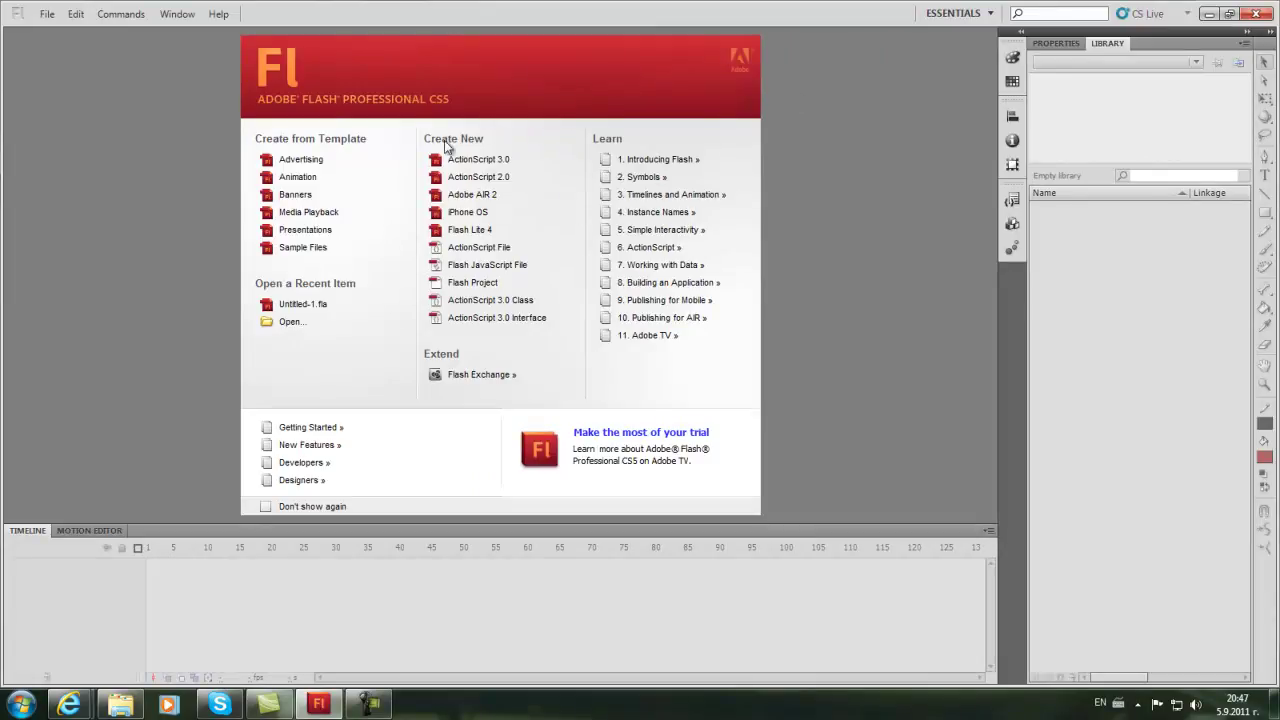
Create a new ActionScript 2.0 document and import the button JPG image from the desktop into its library
{"action": "left_click", "coordinate": [480, 180]}
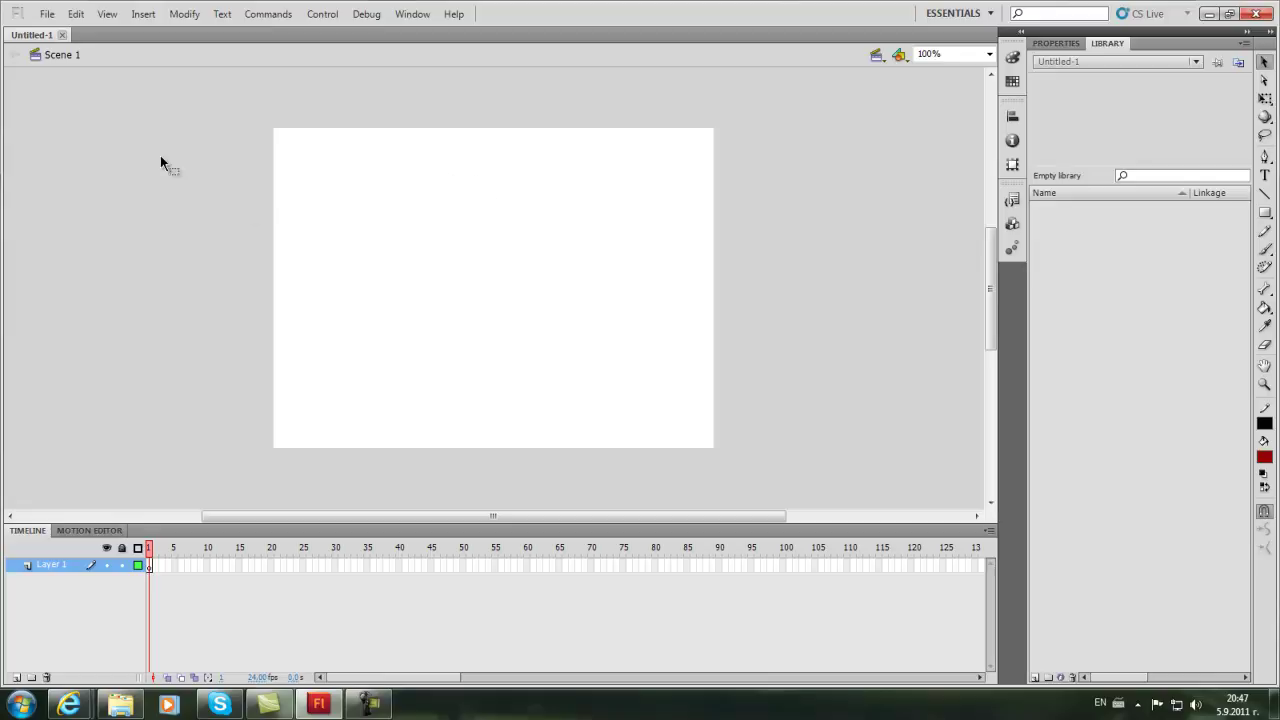
{"action": "left_click", "coordinate": [46, 14]}
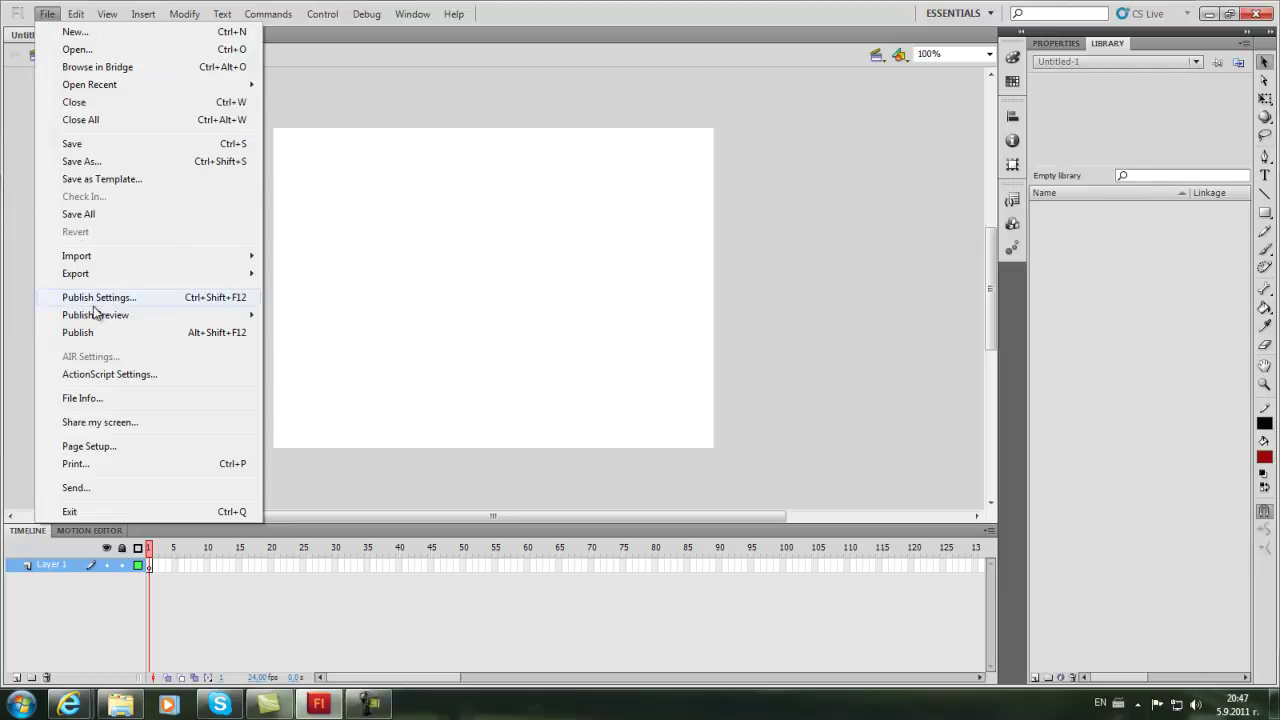
{"action": "mouse_move", "coordinate": [100, 318]}
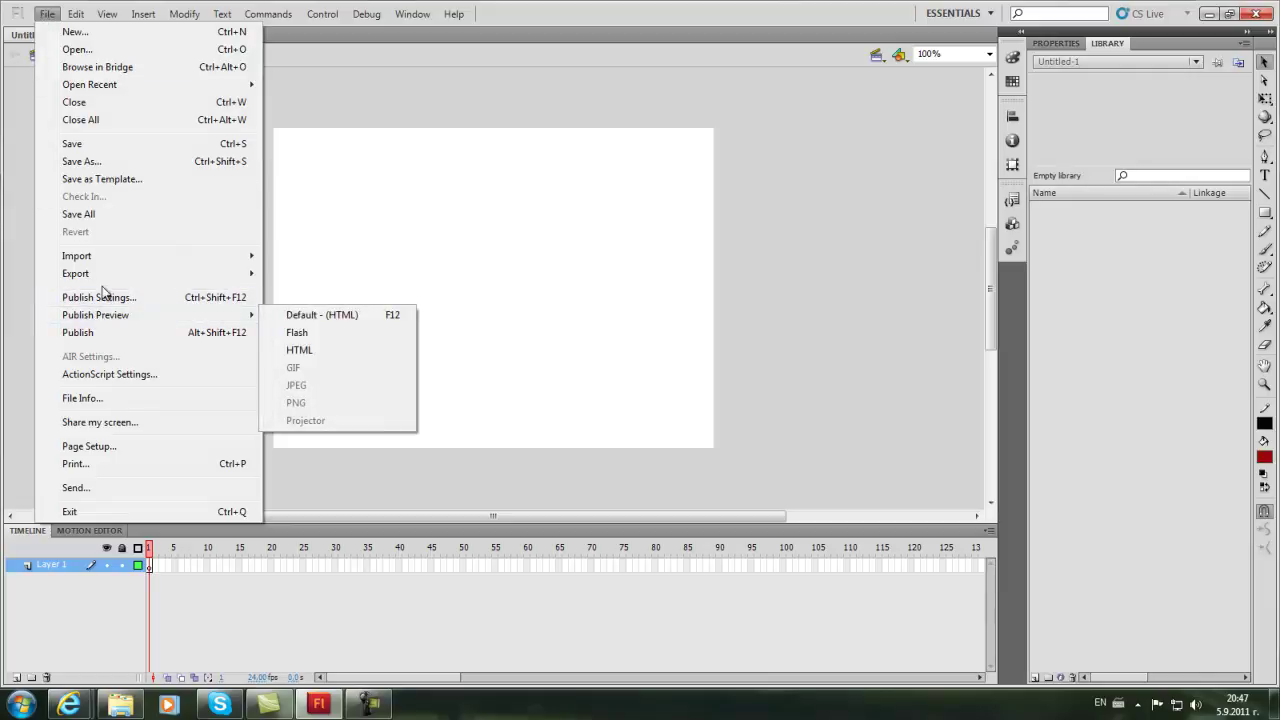
{"action": "mouse_move", "coordinate": [112, 259]}
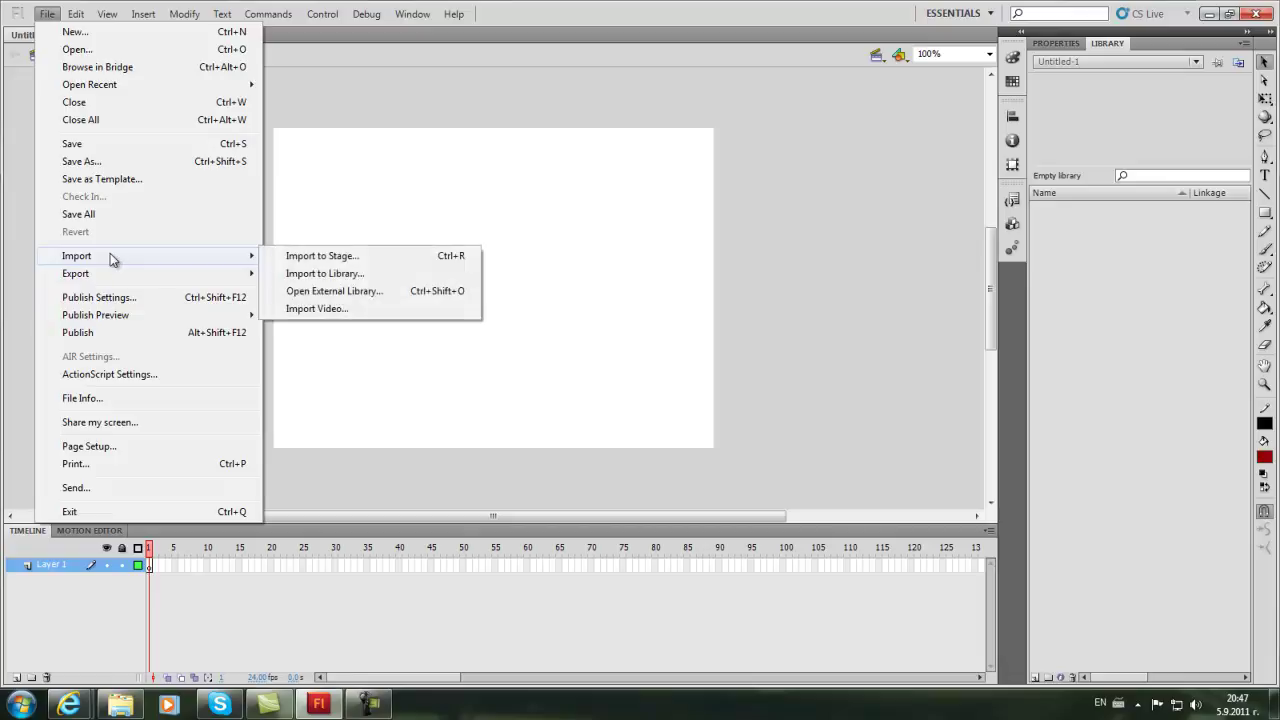
{"action": "left_click", "coordinate": [305, 273]}
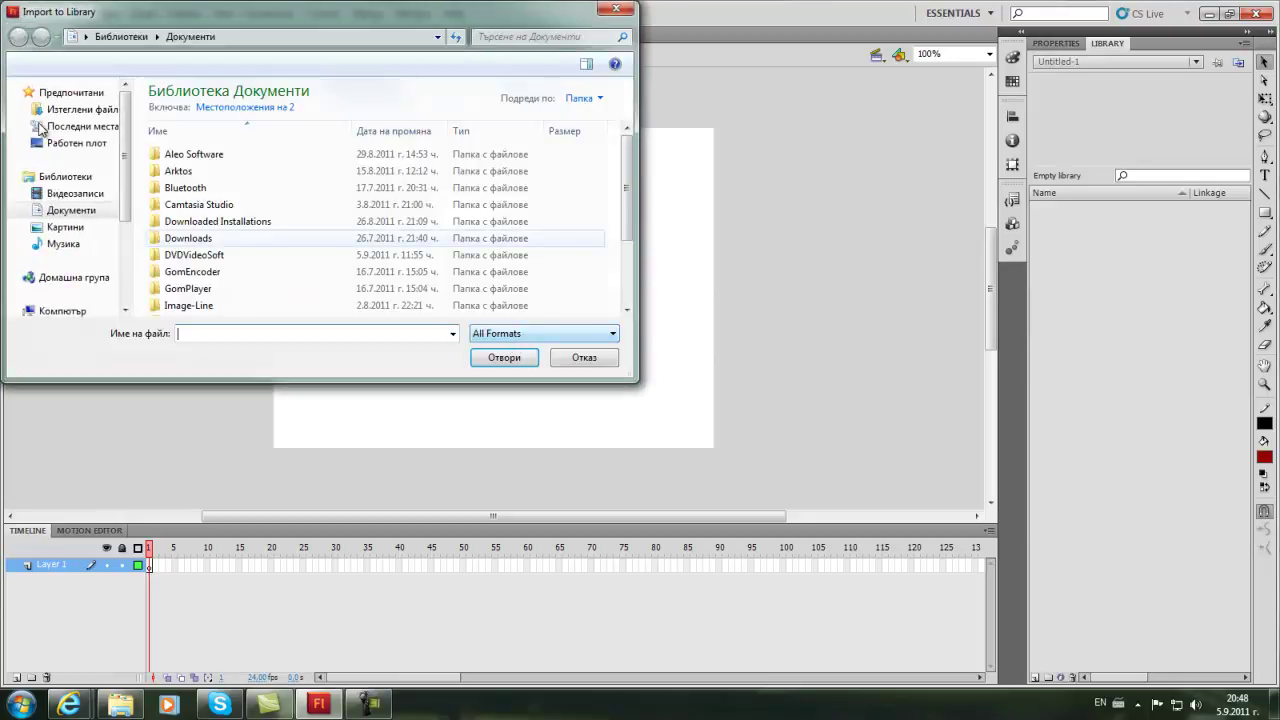
{"action": "left_click", "coordinate": [58, 147]}
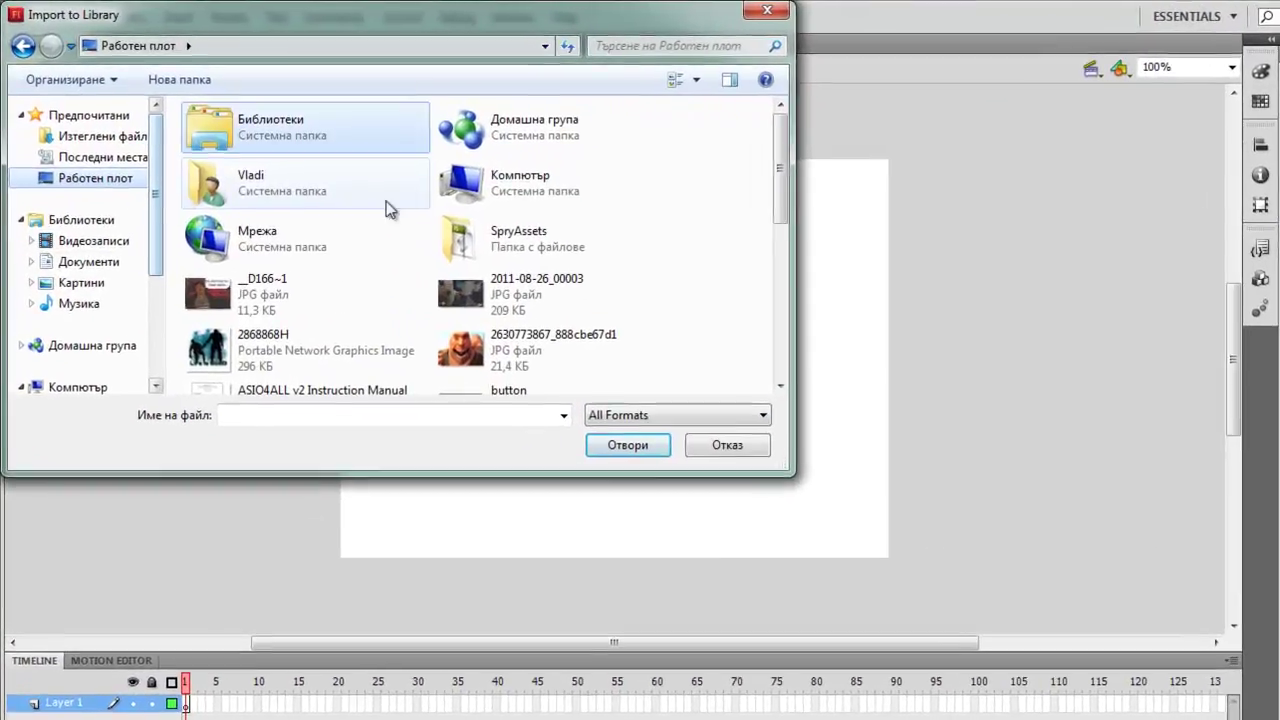
{"action": "left_click_drag", "start_coordinate": [783, 183], "coordinate": [783, 367]}
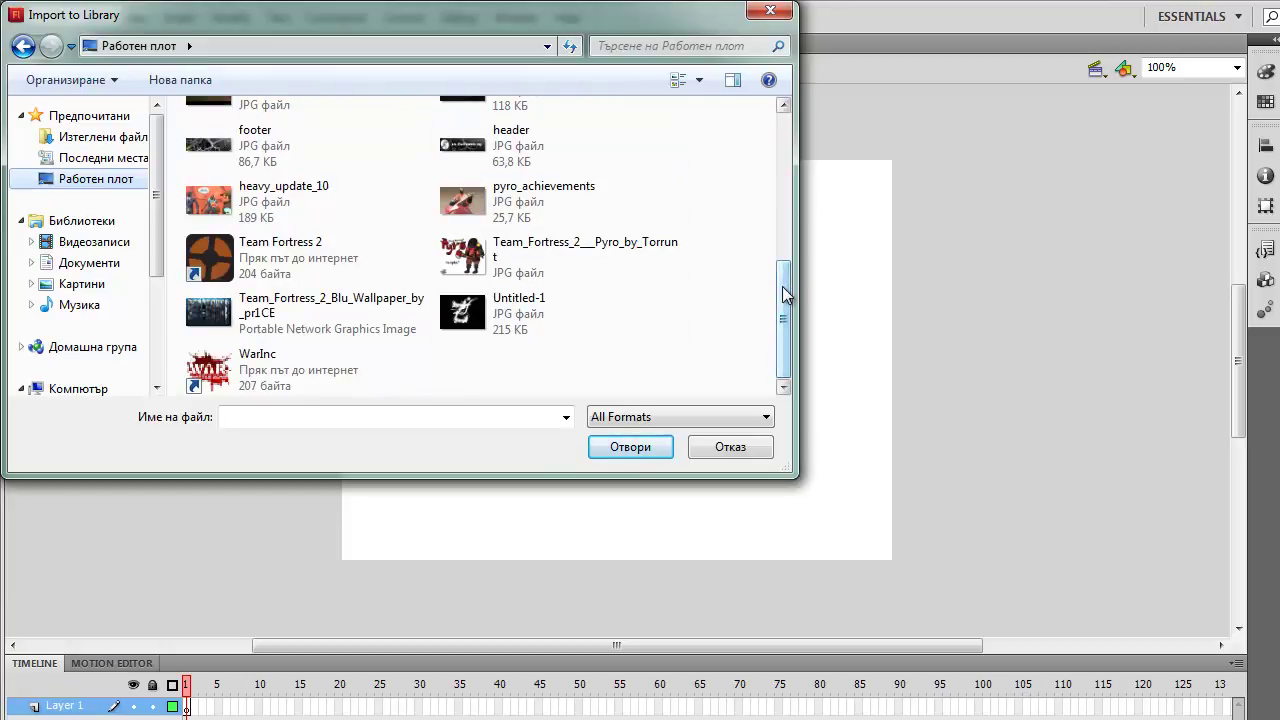
{"action": "scroll", "coordinate": [712, 290], "scroll_direction": "up", "scroll_amount": 1}
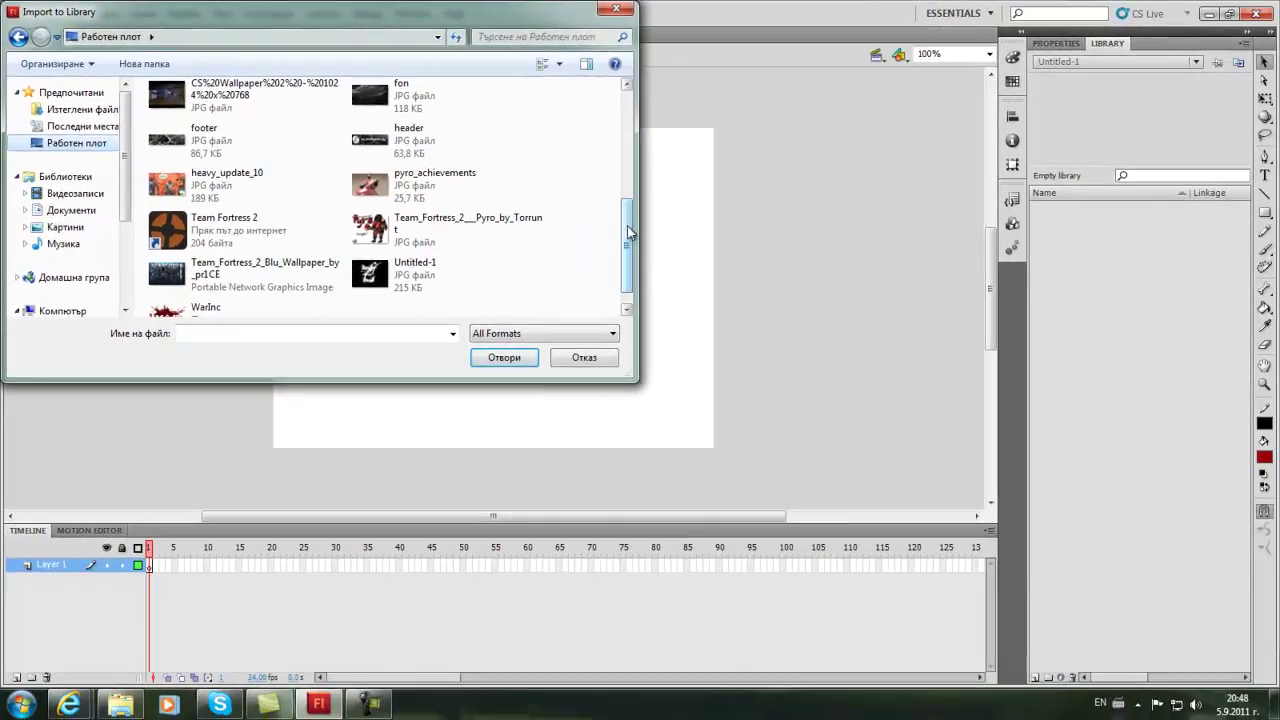
{"action": "scroll", "coordinate": [665, 225], "scroll_direction": "up", "scroll_amount": 2}
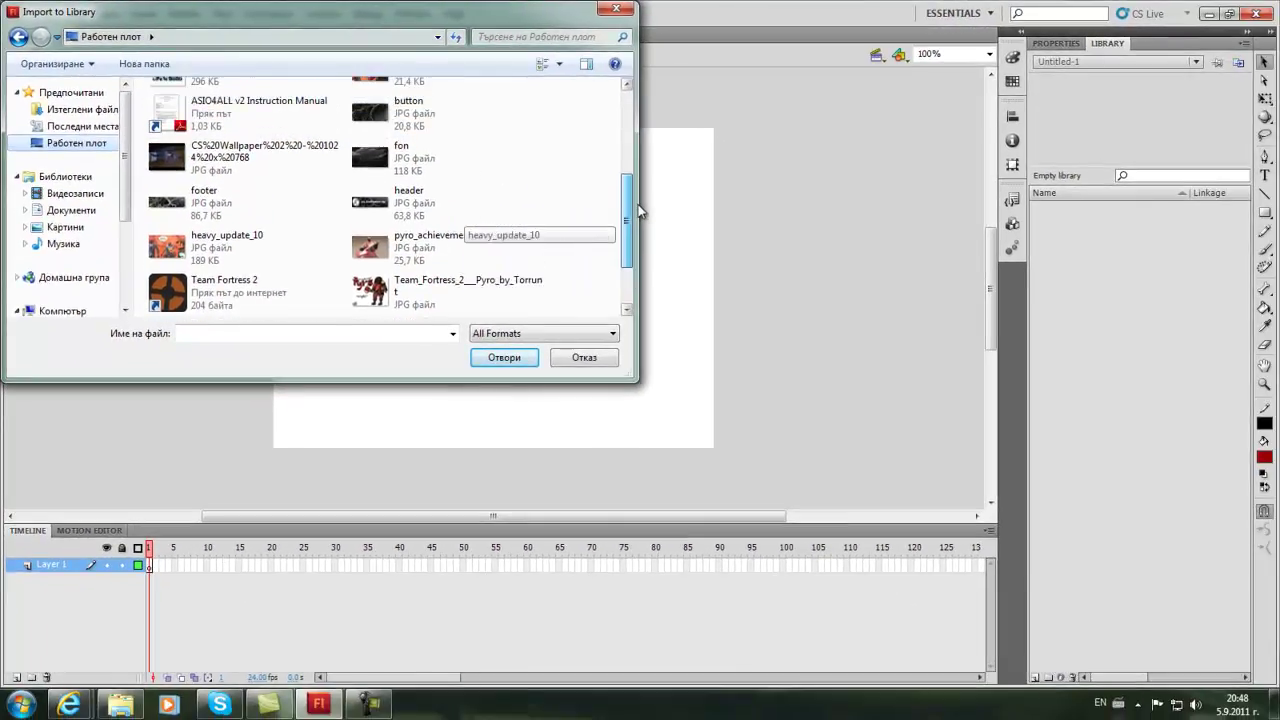
{"action": "left_click", "coordinate": [389, 163]}
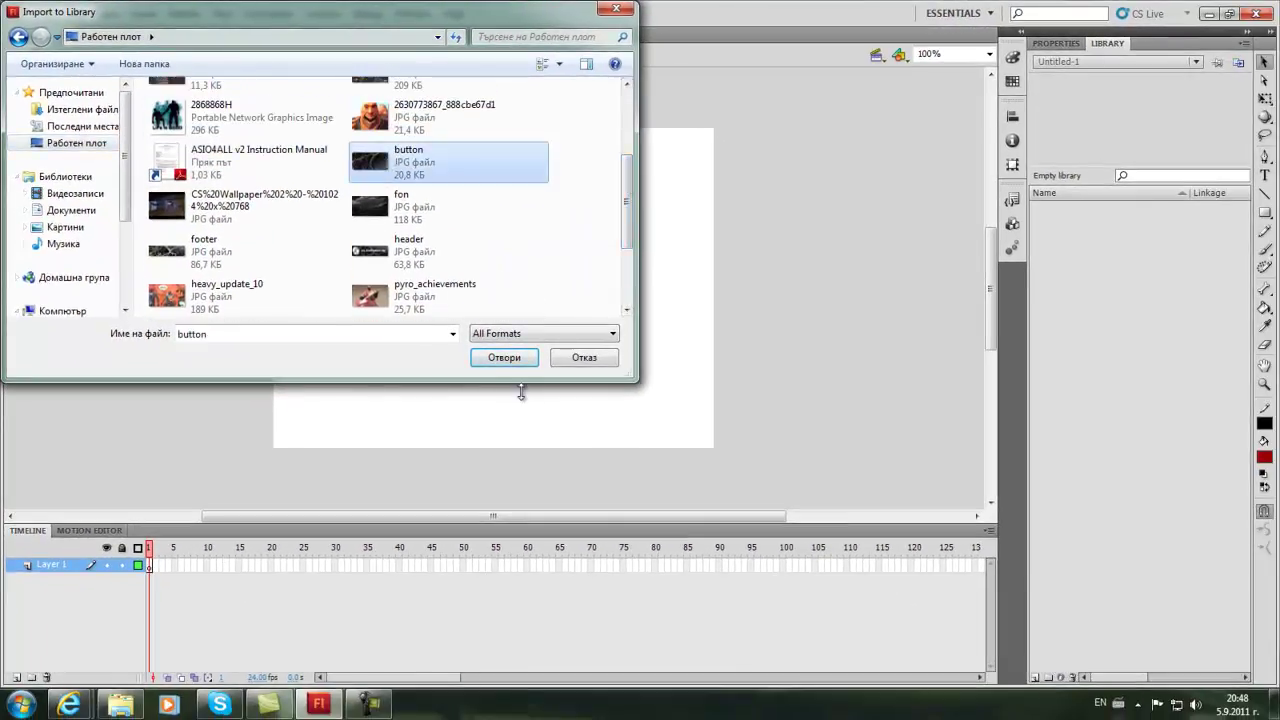
{"action": "left_click", "coordinate": [504, 358]}
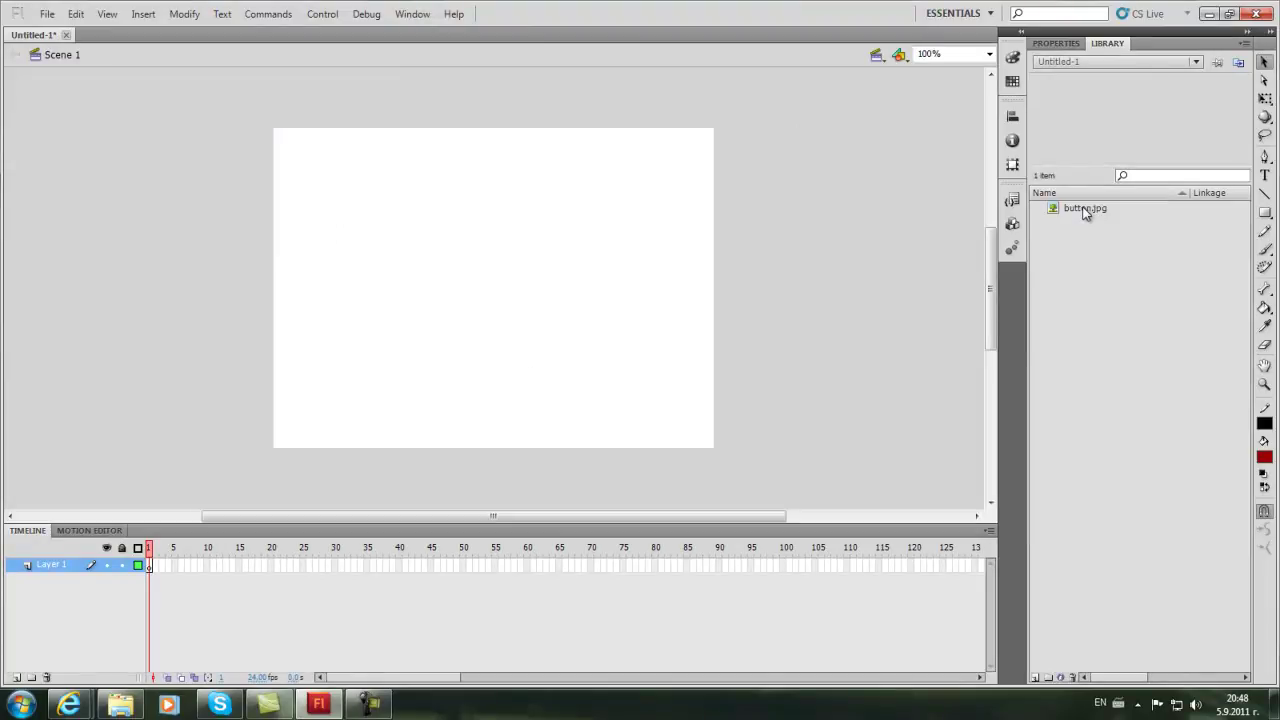
Place button.jpg in the stage's upper-left corner and convert it to a Button symbol named "Buton 1"
{"action": "left_click", "coordinate": [1084, 210]}
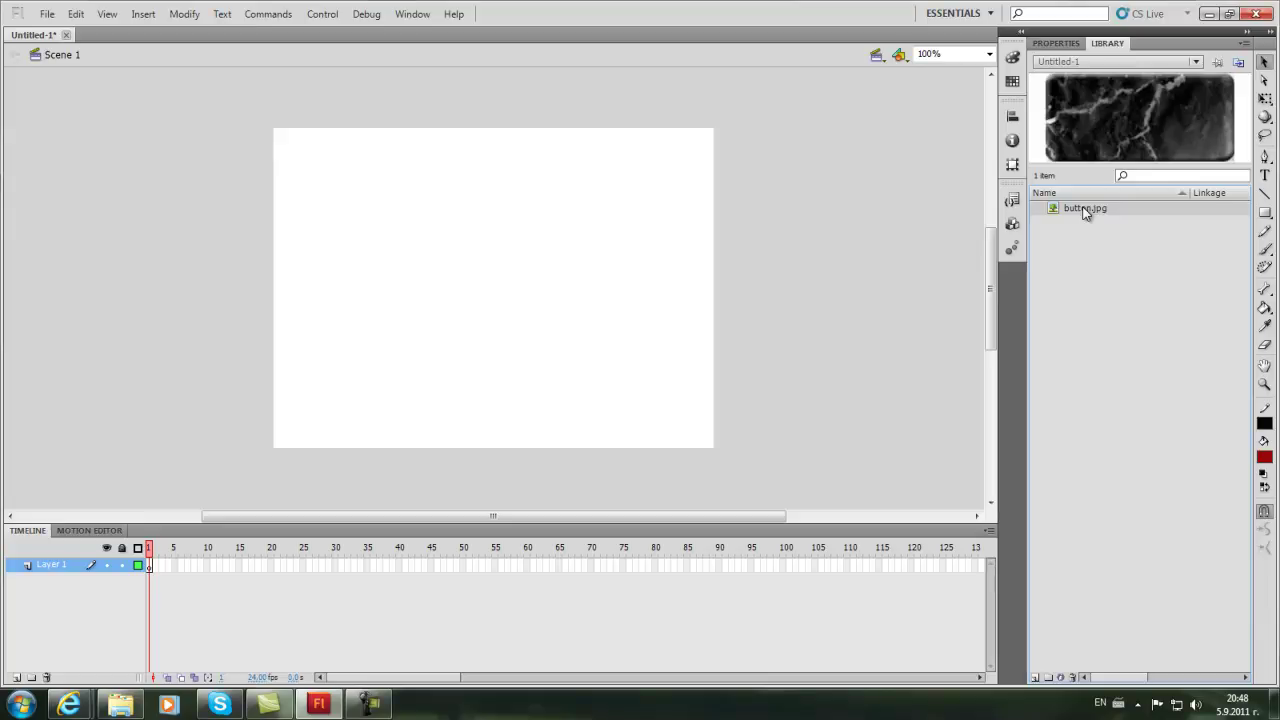
{"action": "left_click_drag", "start_coordinate": [1085, 210], "coordinate": [342, 160]}
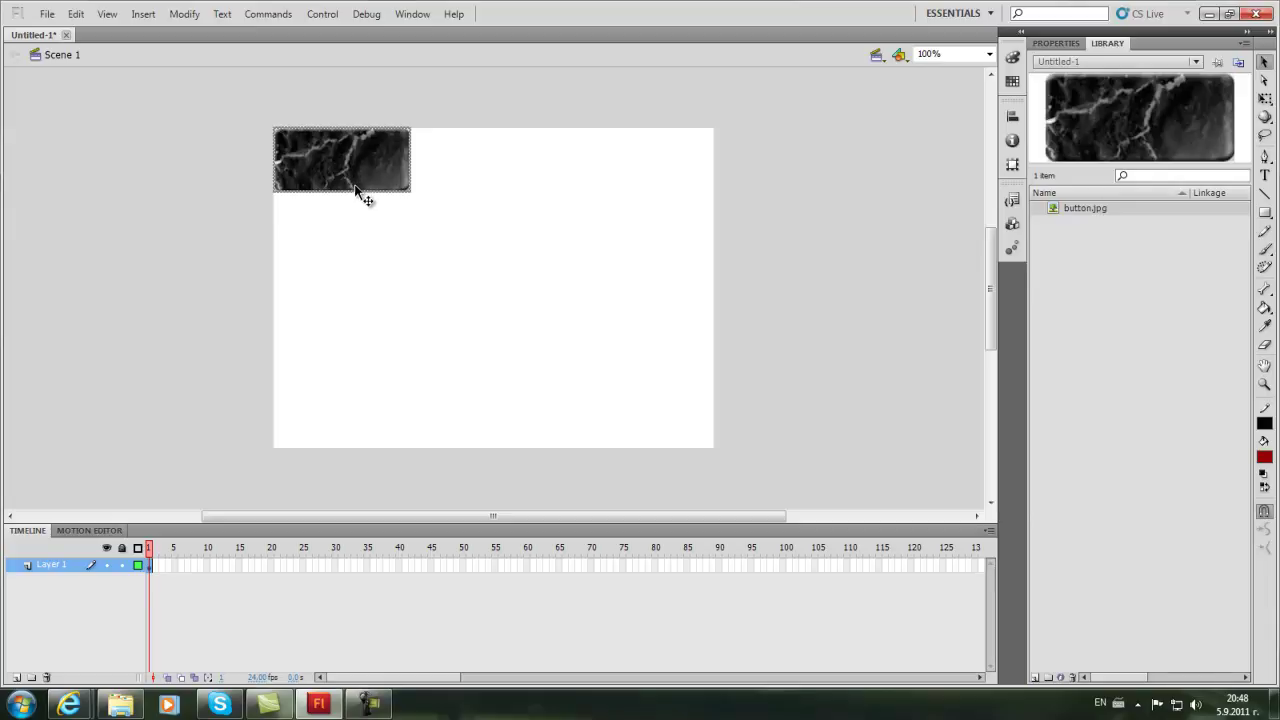
{"action": "key", "text": "F8"}
{"action": "type", "text": "Buton 1"}
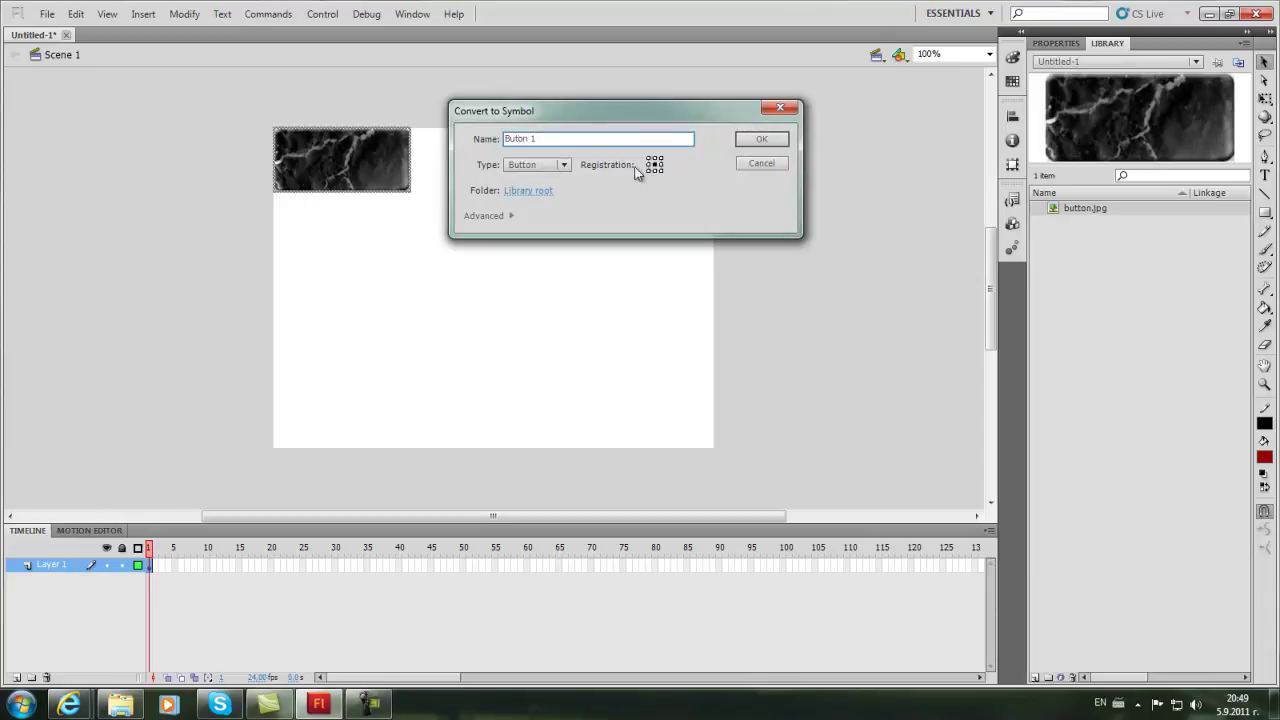
{"action": "left_click", "coordinate": [762, 140]}
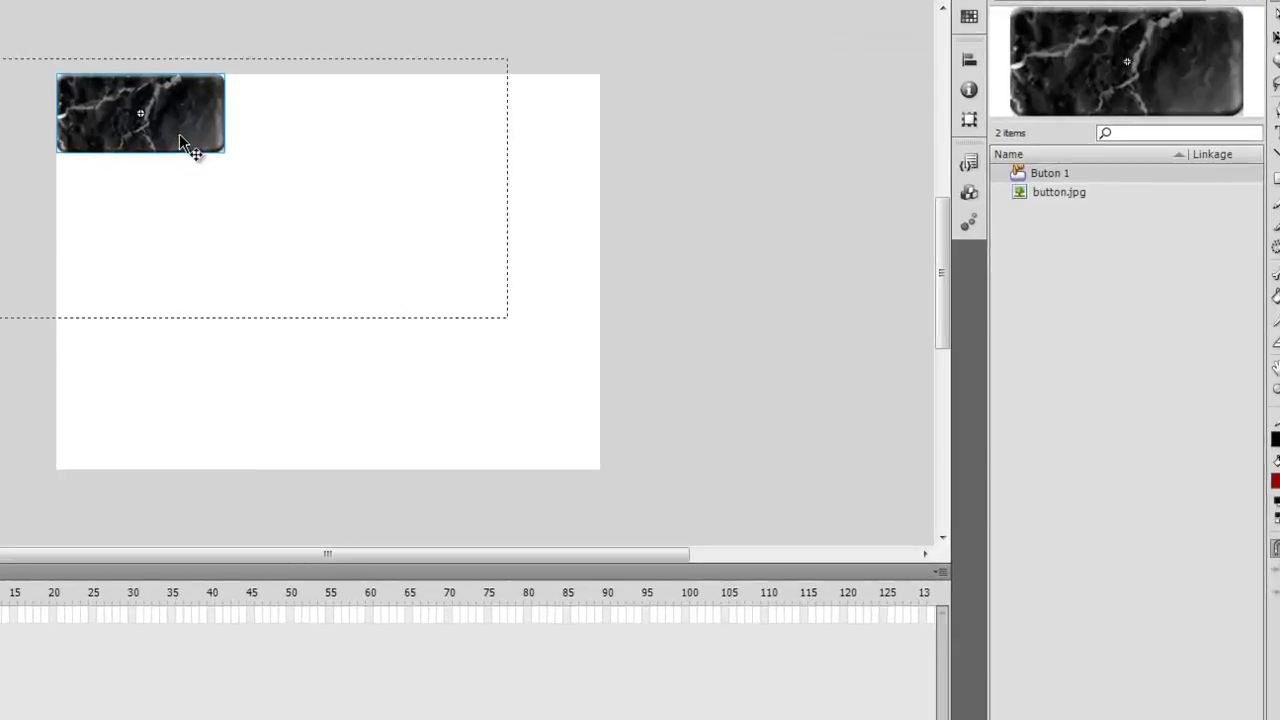
Enter the Buton 1 symbol for editing and add a text box reading "Начало" over the upper part of the button image
{"action": "double_click", "coordinate": [373, 178]}
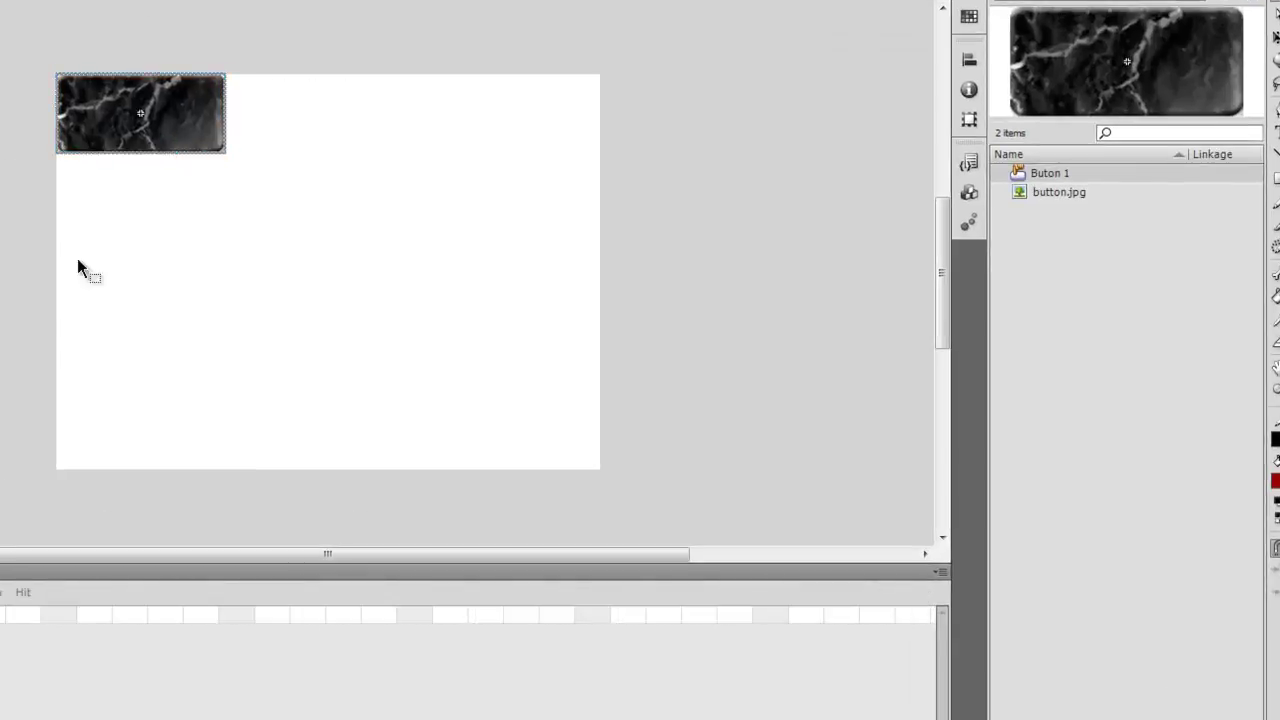
{"action": "left_click", "coordinate": [1275, 133]}
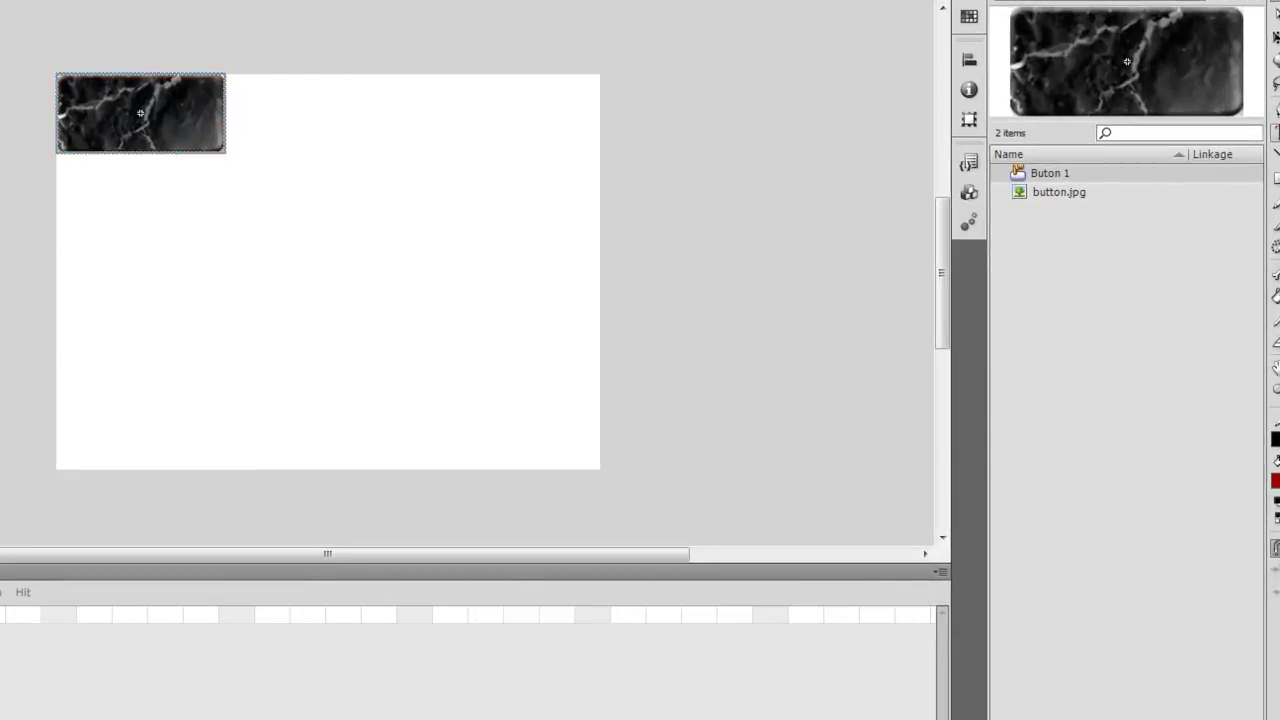
{"action": "left_click", "coordinate": [640, 193]}
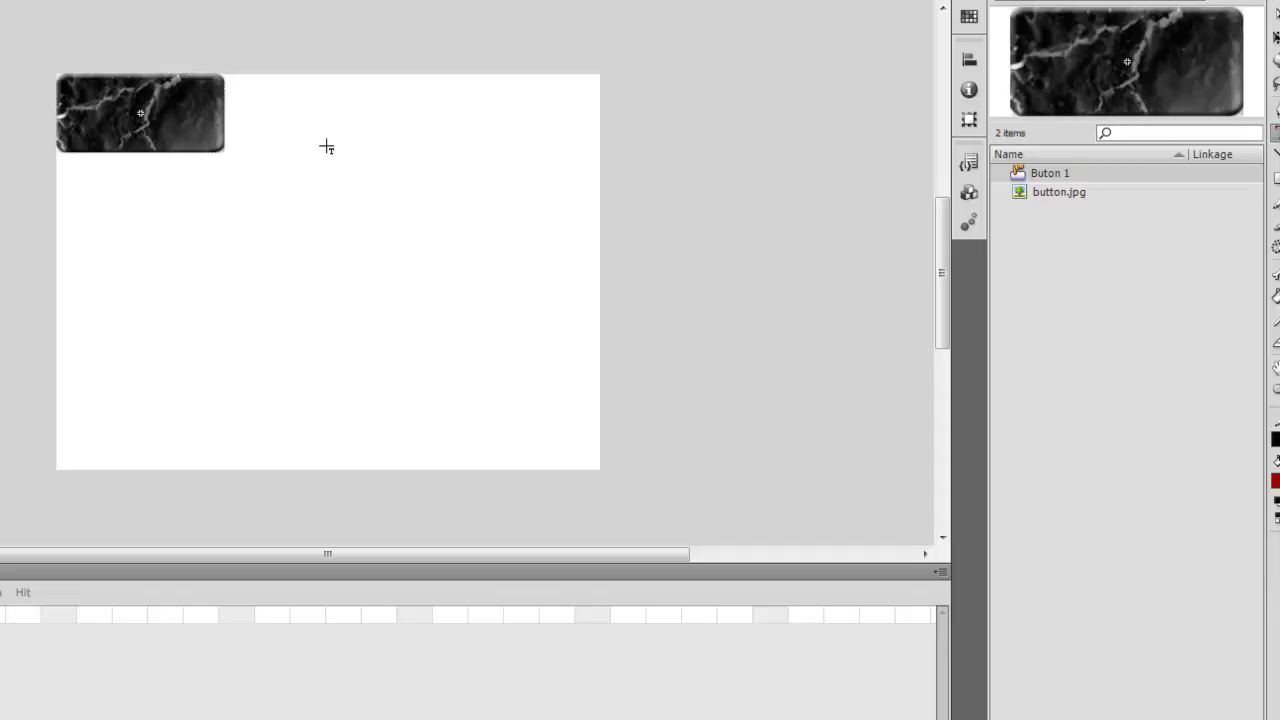
{"action": "left_click_drag", "start_coordinate": [66, 52], "coordinate": [213, 100]}
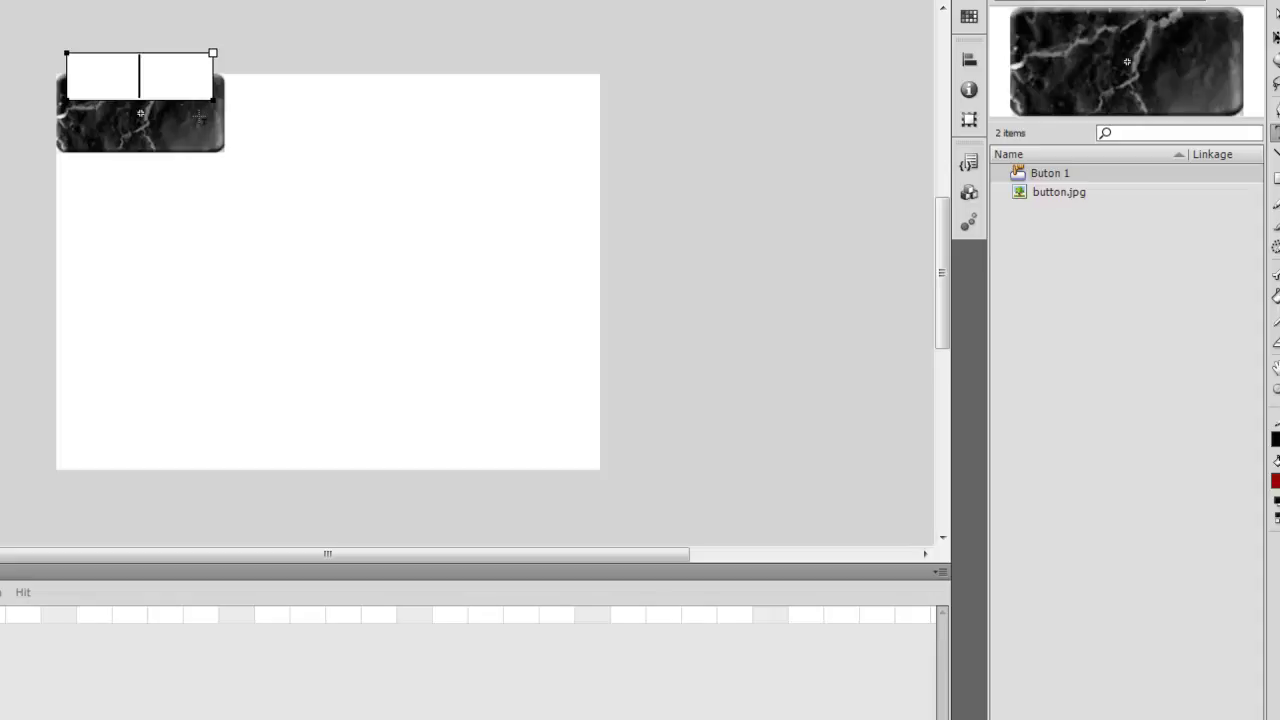
{"action": "type", "text": "Na"}
{"action": "key", "text": "BackSpace"}
{"action": "key", "text": "BackSpace"}
{"action": "type", "text": "Haцх"}
{"action": "key", "text": "BackSpace"}
{"action": "key", "text": "BackSpace"}
{"action": "type", "text": "чало"}
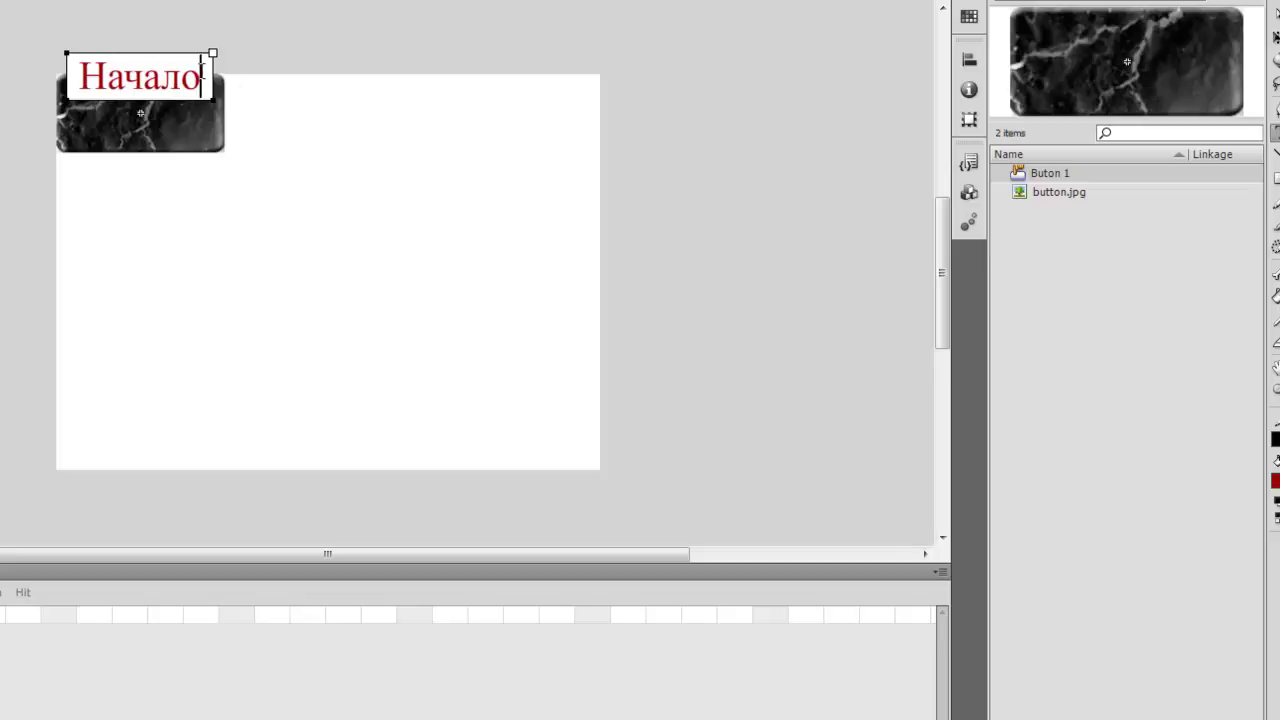
Change the colour of the whole "Начало" text to white
{"action": "left_click_drag", "start_coordinate": [202, 77], "coordinate": [48, 78]}
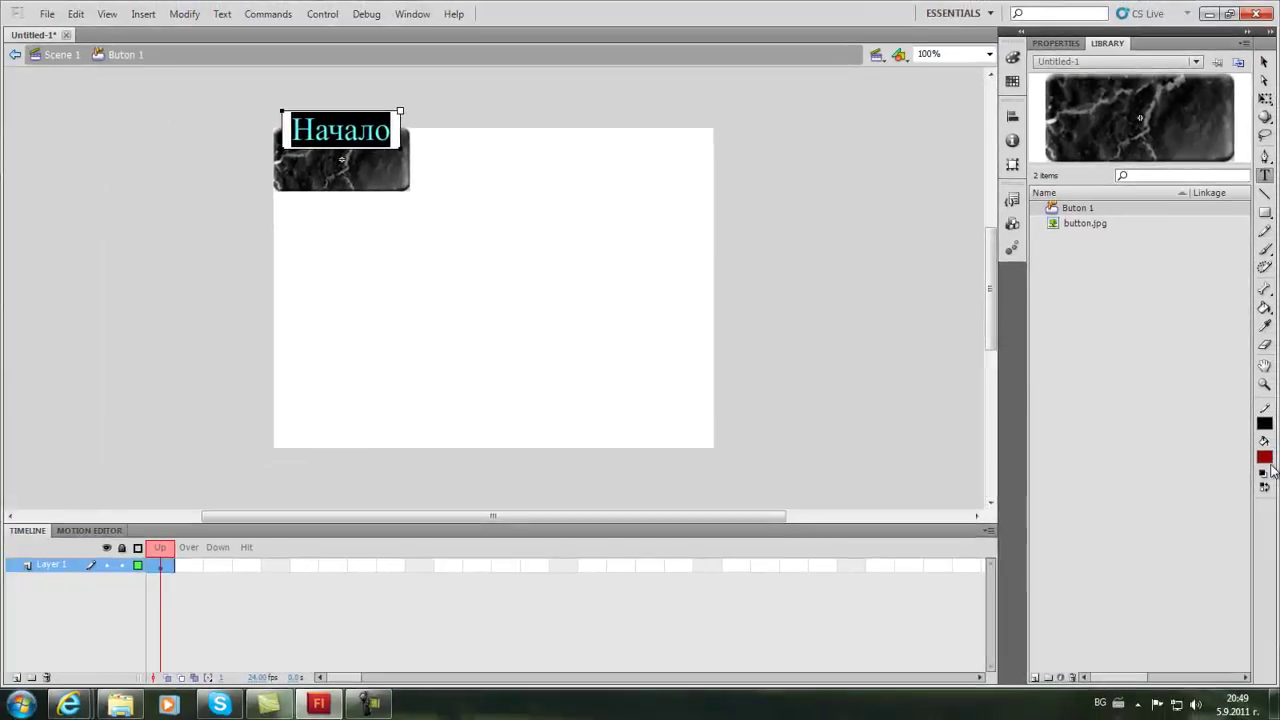
{"action": "left_click", "coordinate": [1264, 457]}
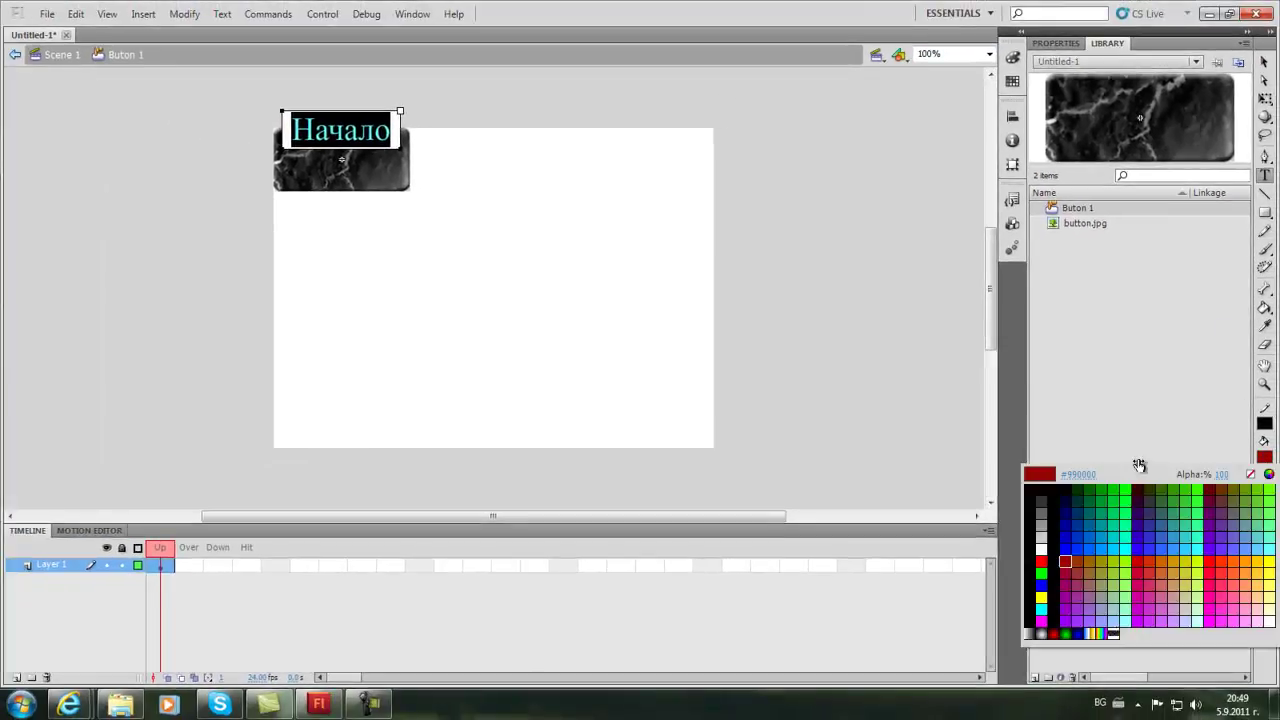
{"action": "left_click", "coordinate": [1048, 546]}
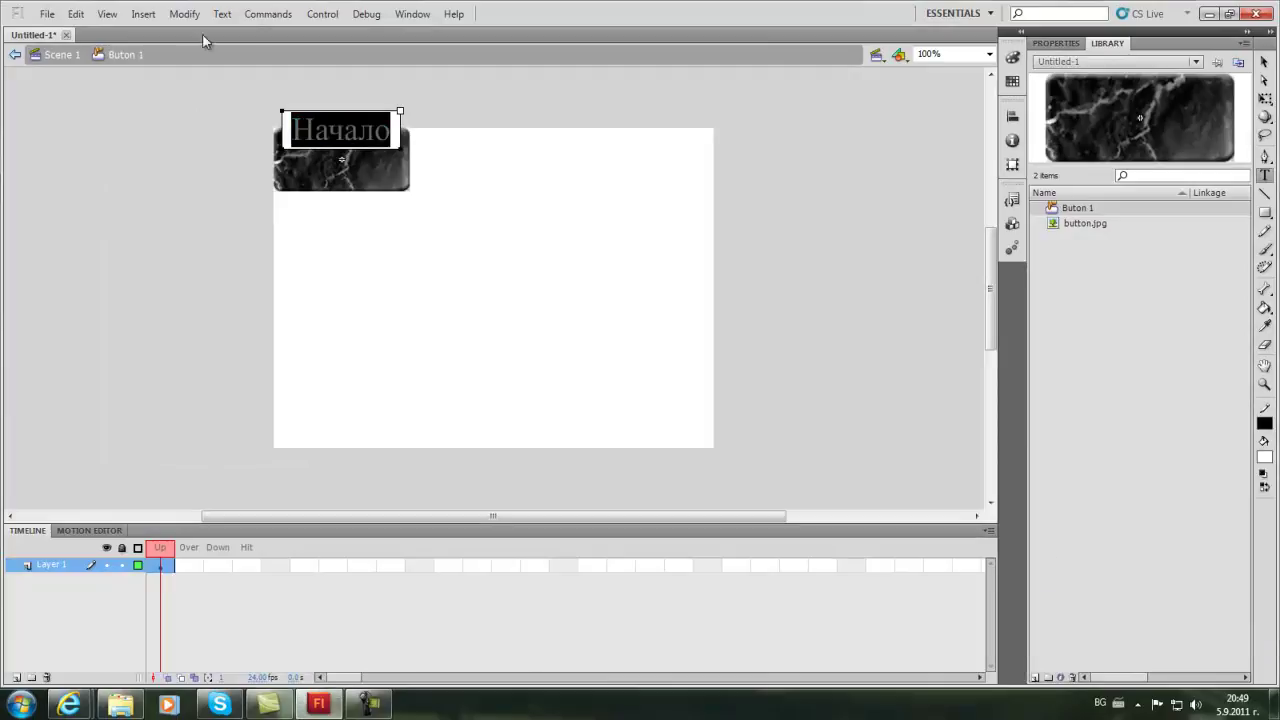
{"action": "left_click", "coordinate": [413, 120]}
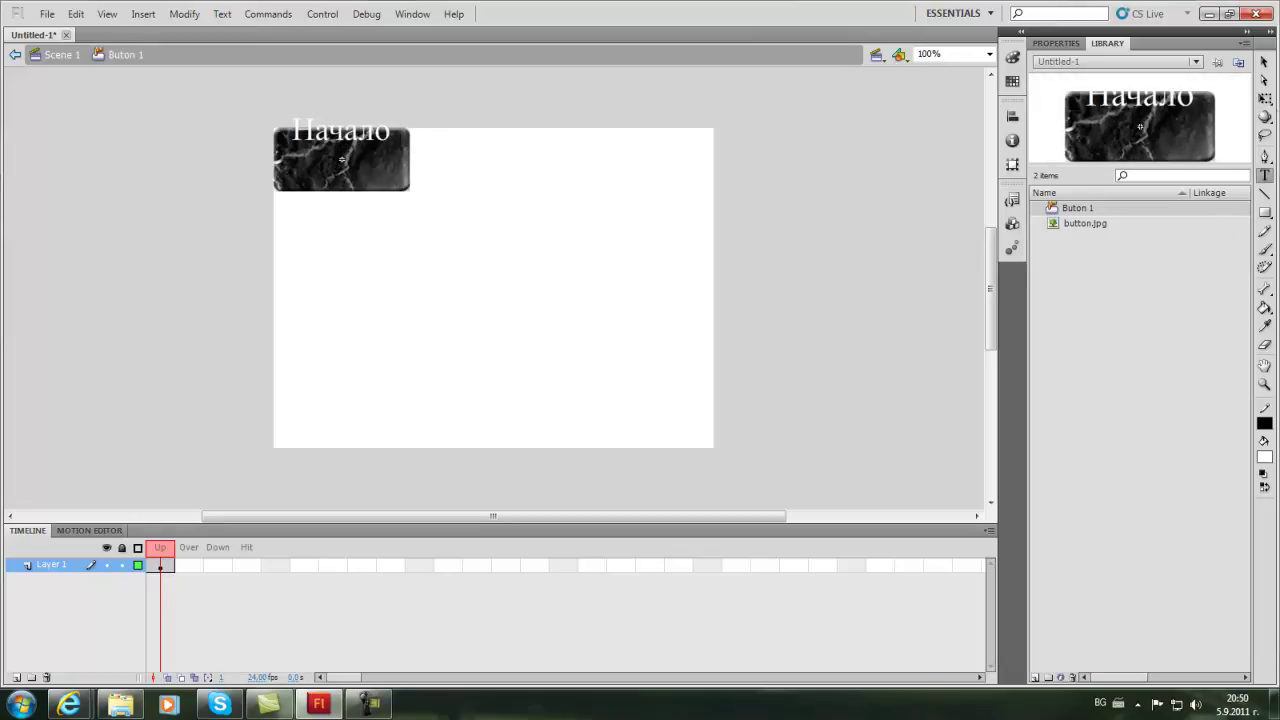
Move the "Начало" text down so it sits centred on the button image
{"action": "left_click", "coordinate": [1265, 61]}
{"action": "left_click", "coordinate": [366, 145]}
{"action": "left_click_drag", "start_coordinate": [358, 135], "coordinate": [357, 162]}
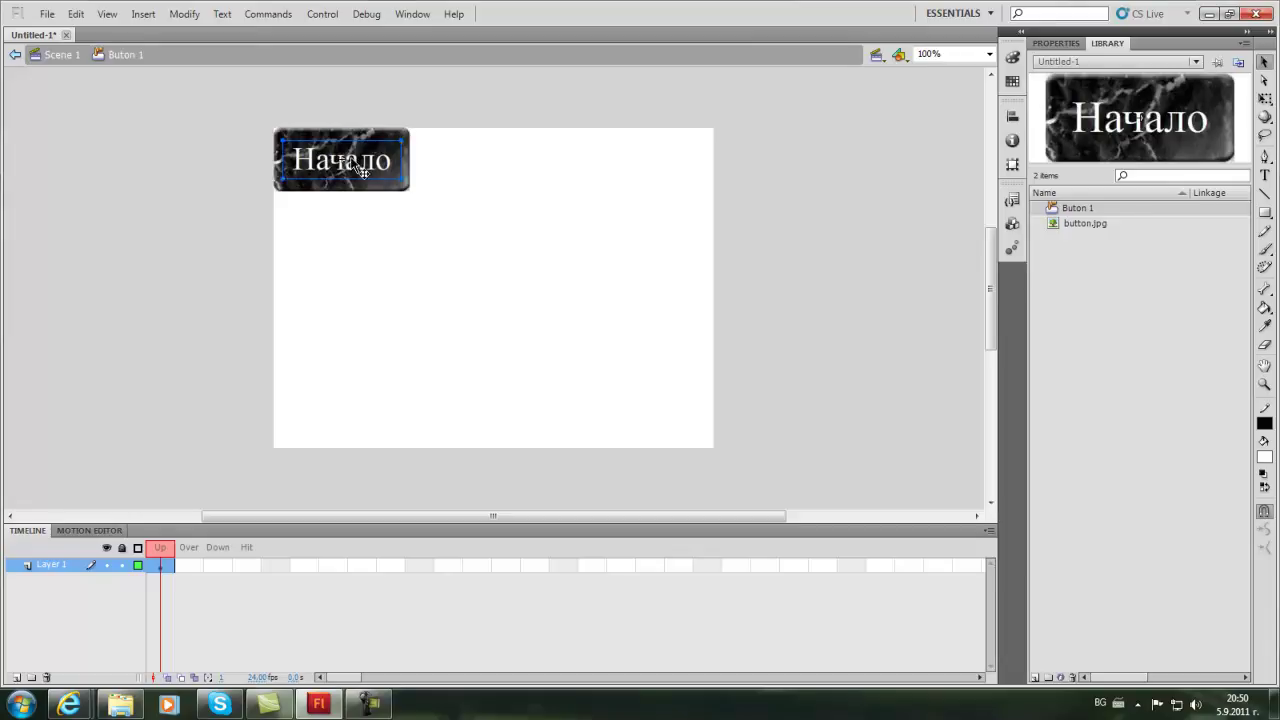
Insert a keyframe in the button's Over state and set its "Начало" text to the Bold style
{"action": "left_click", "coordinate": [195, 564]}
{"action": "key", "text": "F6"}
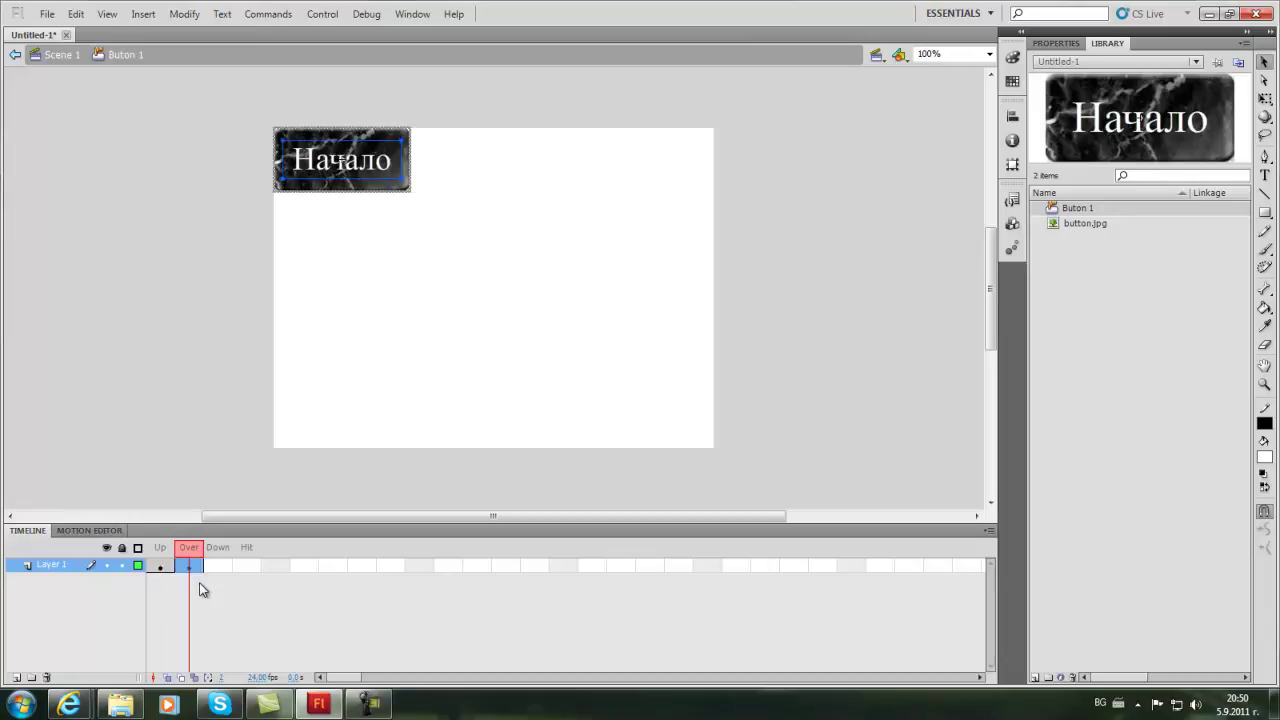
{"action": "double_click", "coordinate": [395, 172]}
{"action": "left_click_drag", "start_coordinate": [395, 172], "coordinate": [263, 200]}
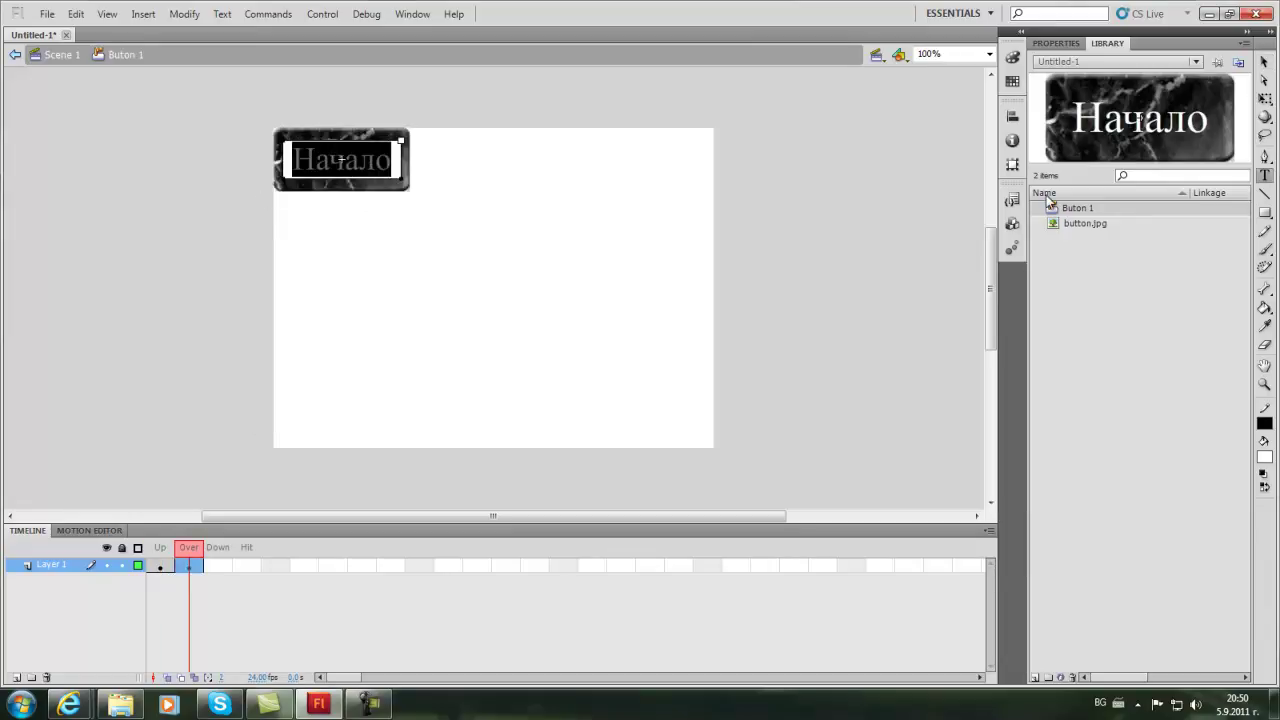
{"action": "left_click", "coordinate": [1056, 43]}
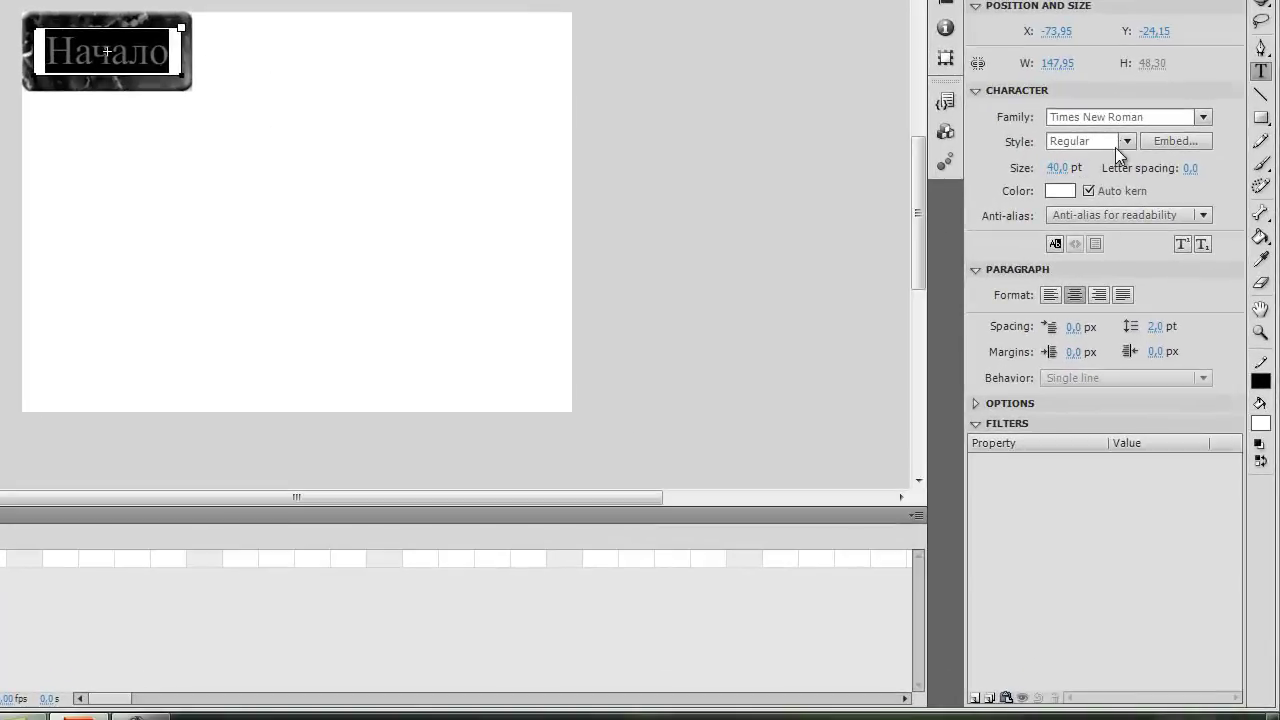
{"action": "left_click", "coordinate": [1127, 141]}
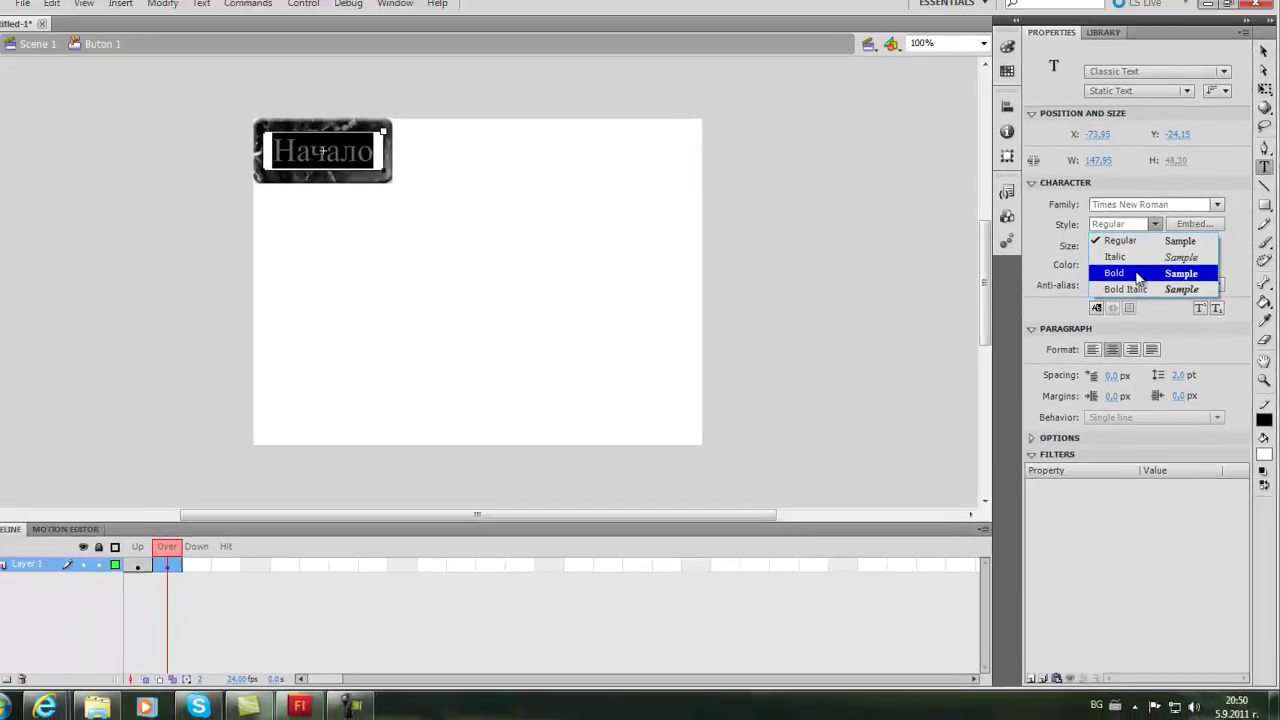
{"action": "left_click", "coordinate": [1107, 201]}
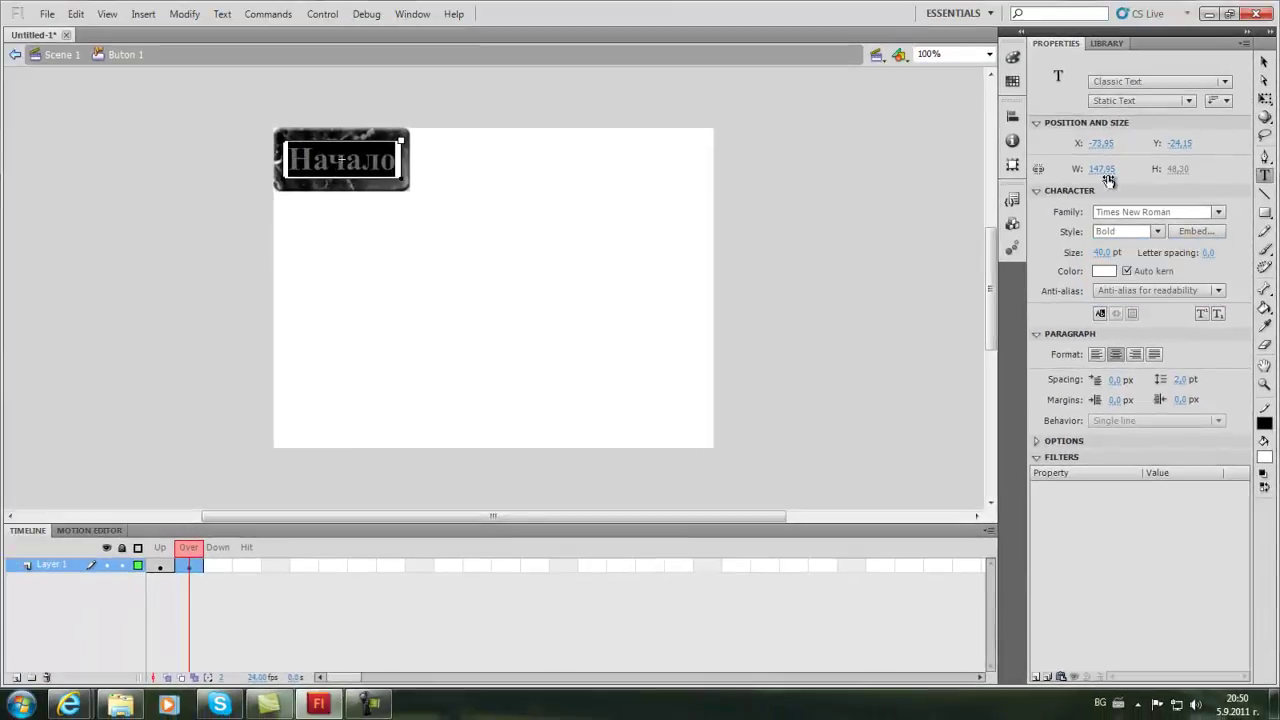
{"action": "left_click", "coordinate": [1104, 45]}
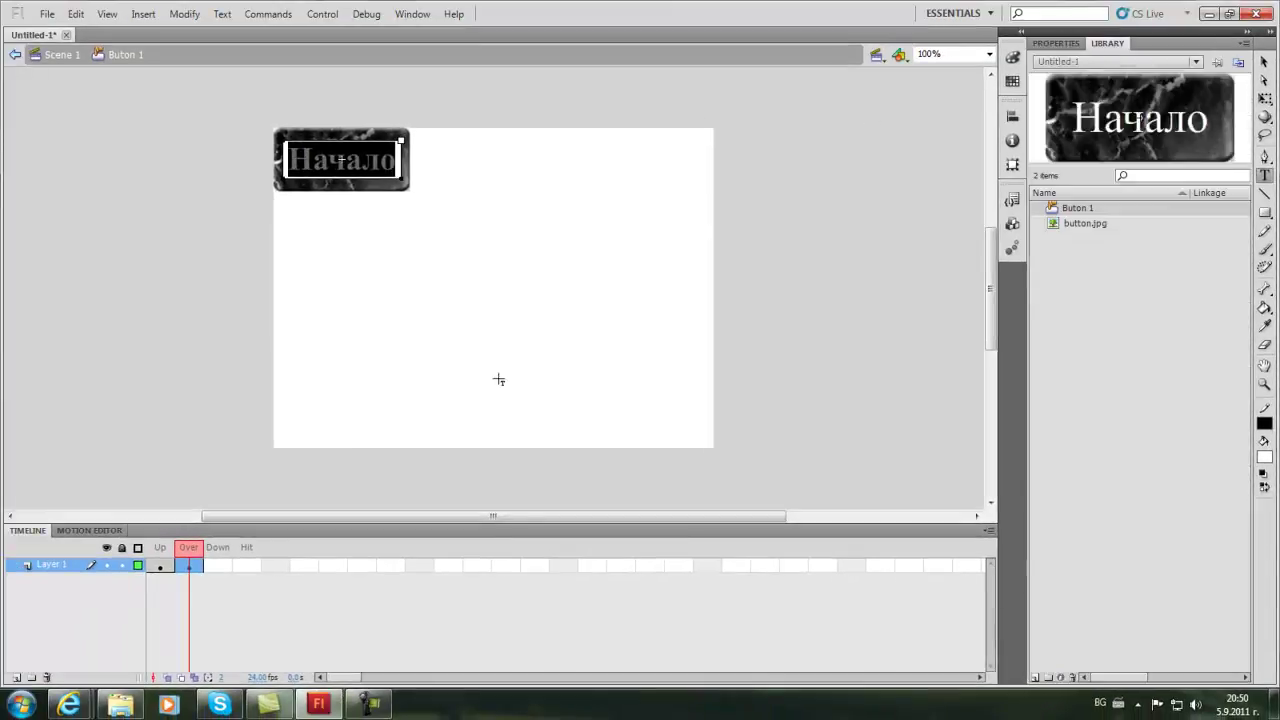
Insert a keyframe in the button's Down state and change its "Начало" text colour to grey
{"action": "left_click", "coordinate": [219, 566]}
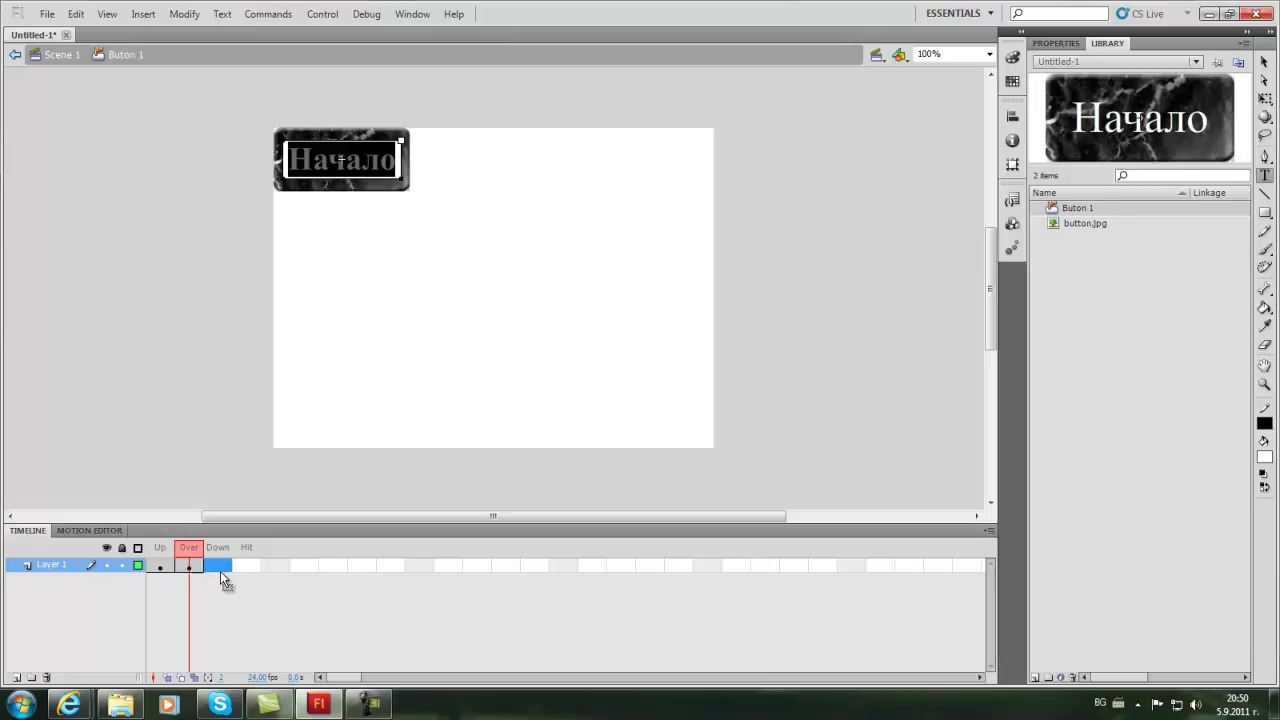
{"action": "key", "text": "F6"}
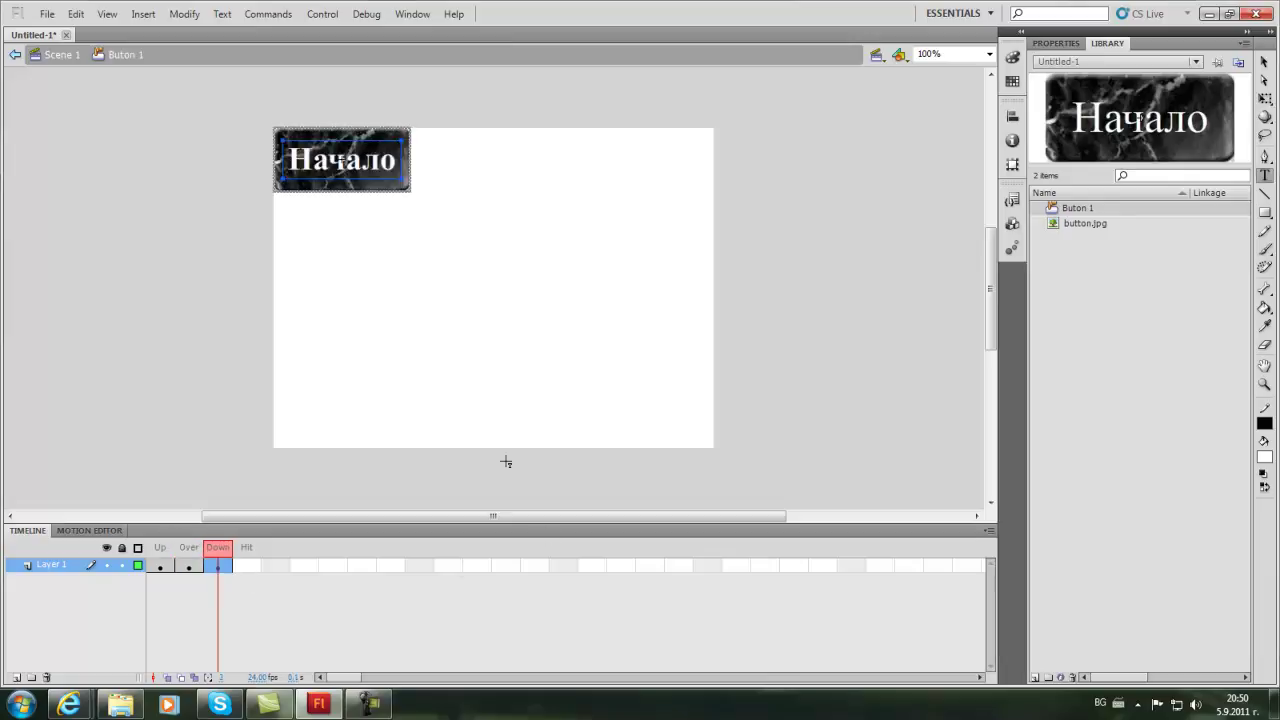
{"action": "left_click_drag", "start_coordinate": [395, 160], "coordinate": [261, 170]}
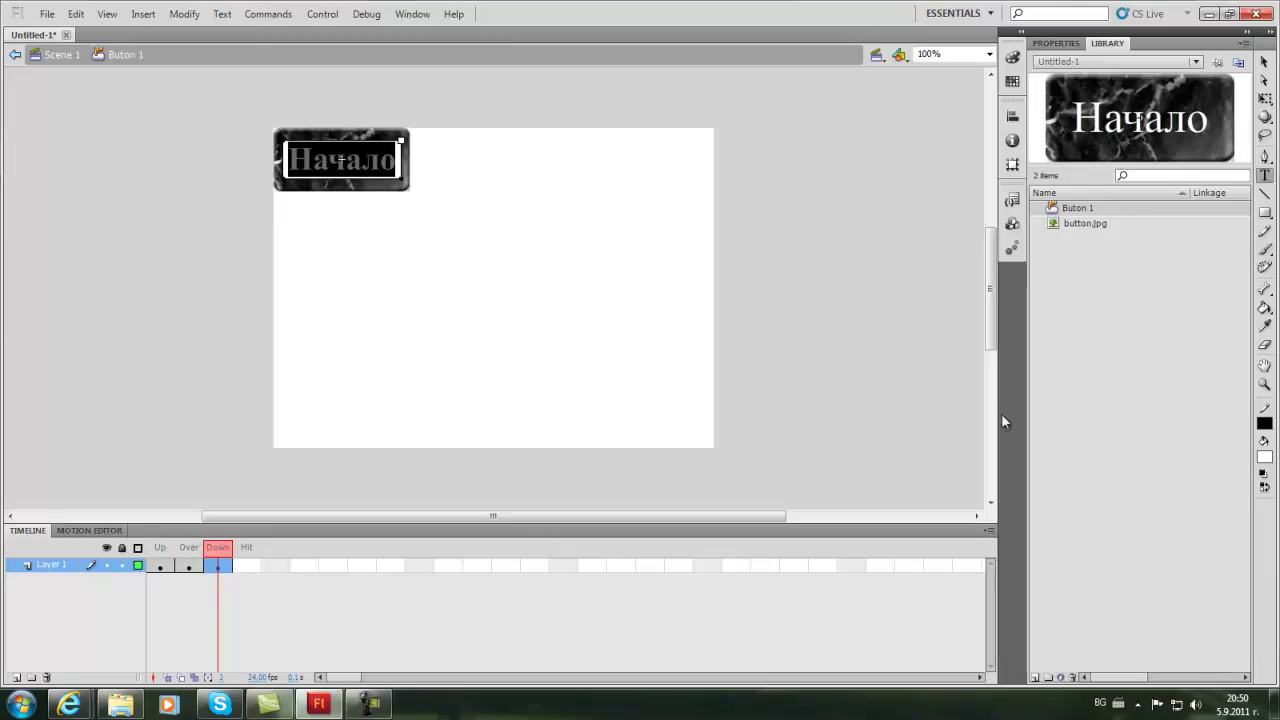
{"action": "left_click", "coordinate": [1264, 457]}
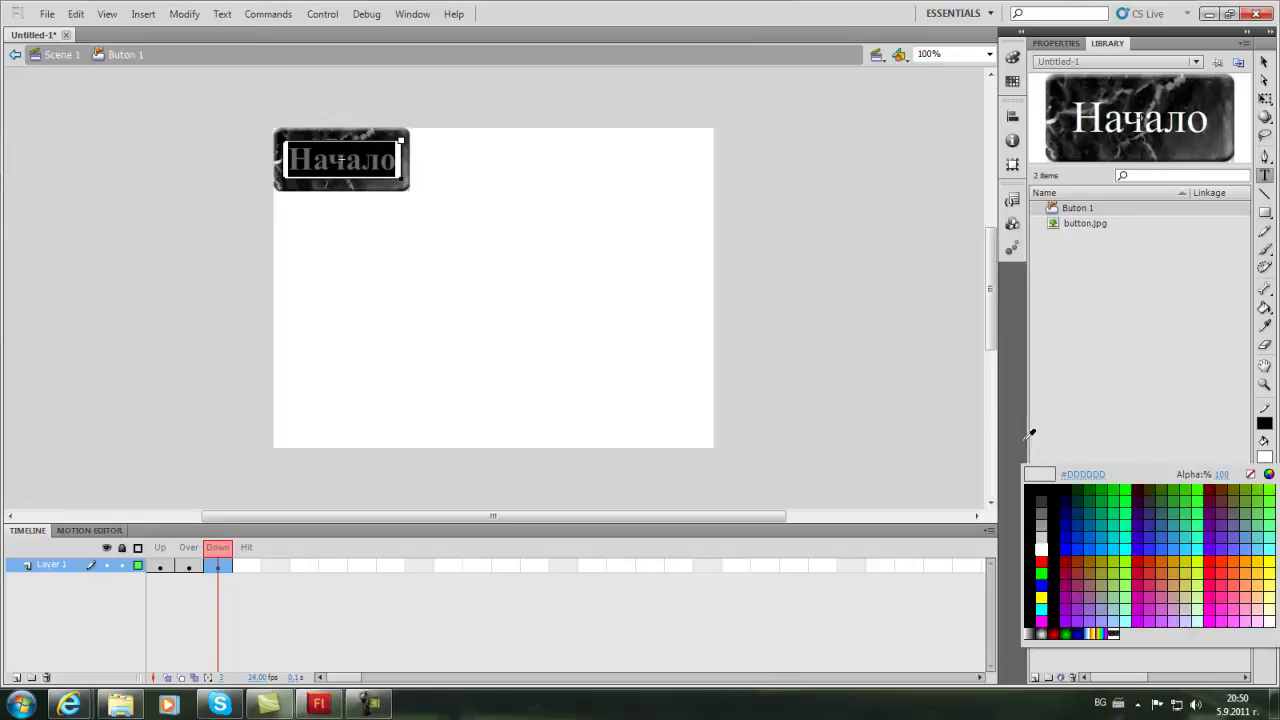
{"action": "left_click", "coordinate": [1042, 523]}
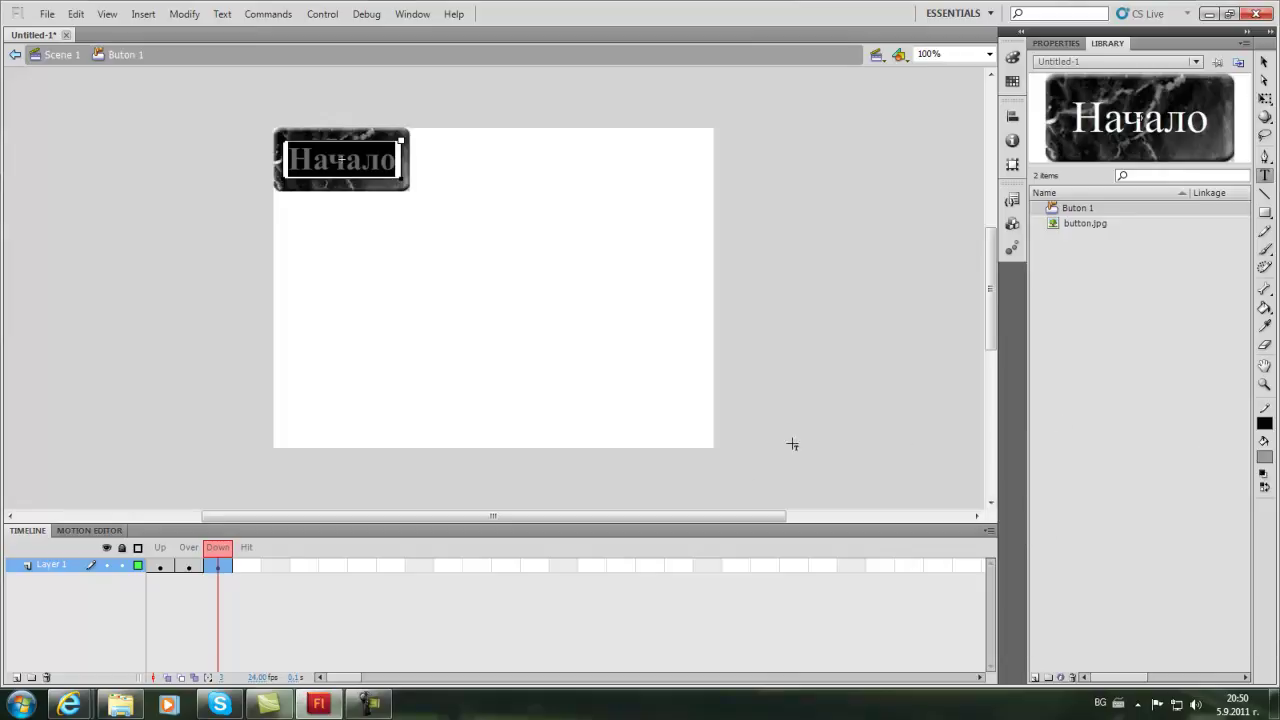
Insert a keyframe in the button's Hit state and set its "Начало" text to the Regular style in white
{"action": "left_click", "coordinate": [247, 565]}
{"action": "key", "text": "F6"}
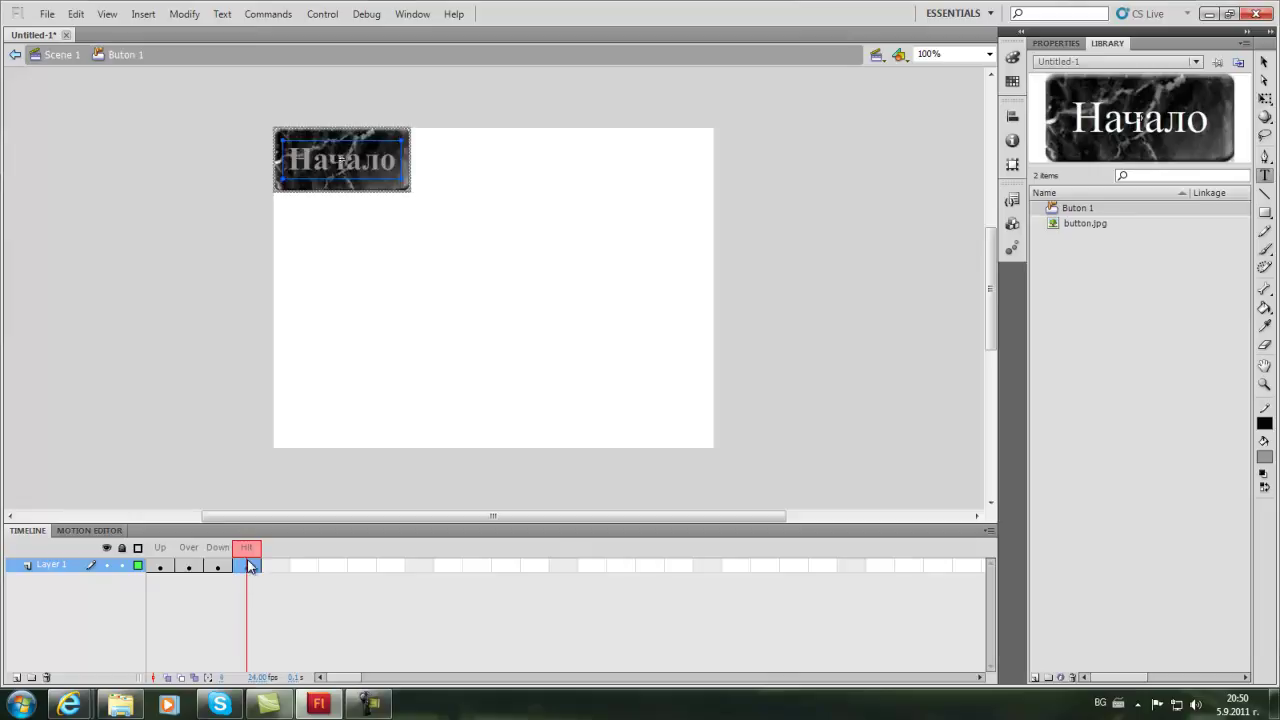
{"action": "left_click", "coordinate": [341, 160]}
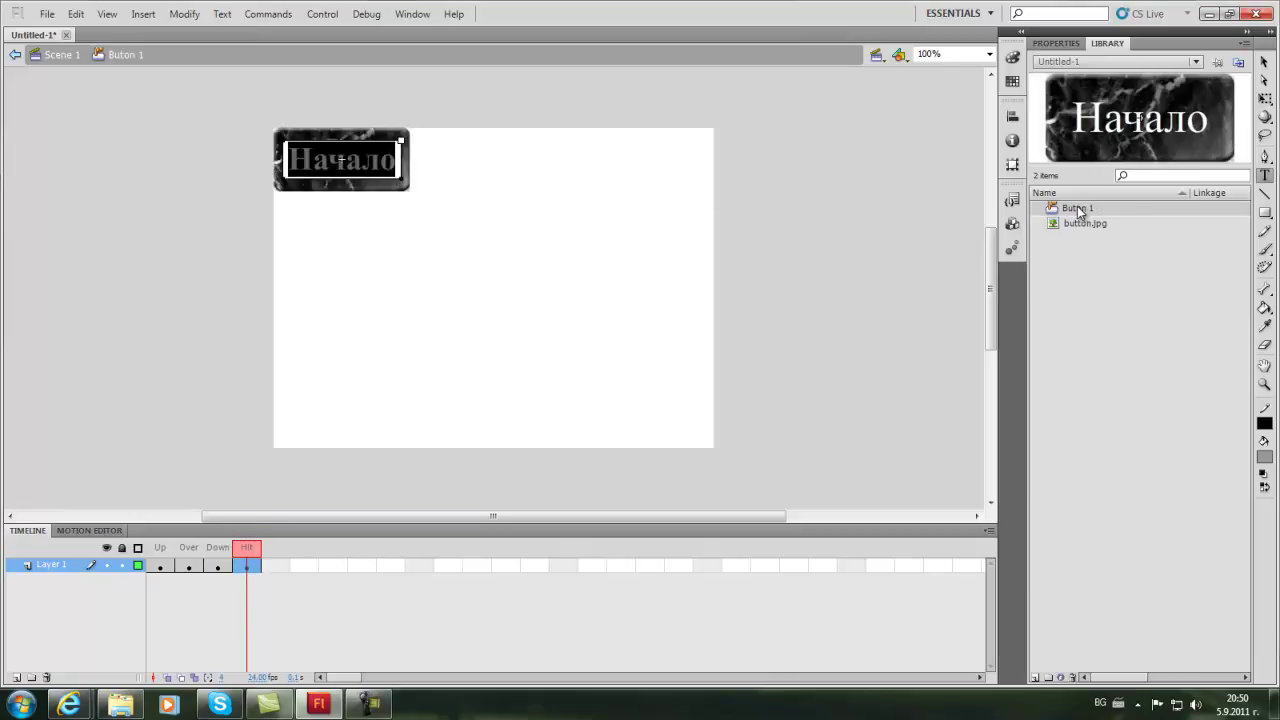
{"action": "left_click", "coordinate": [1060, 44]}
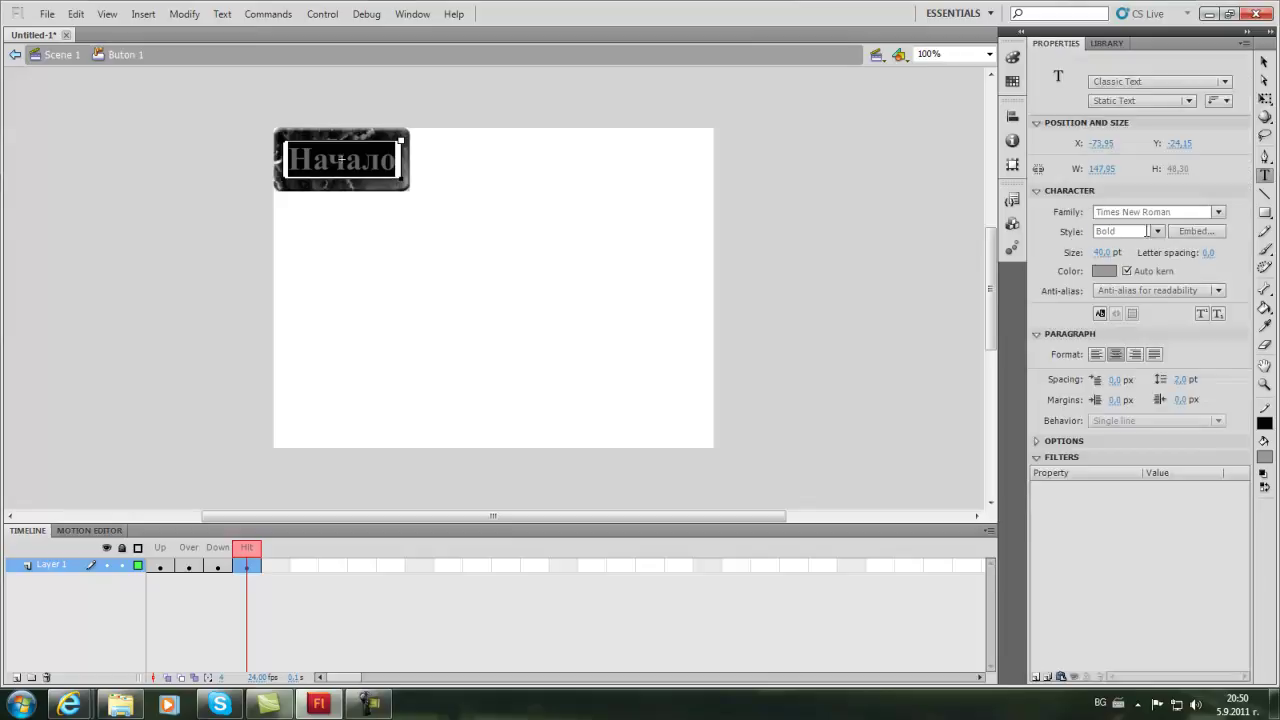
{"action": "left_click", "coordinate": [1144, 231]}
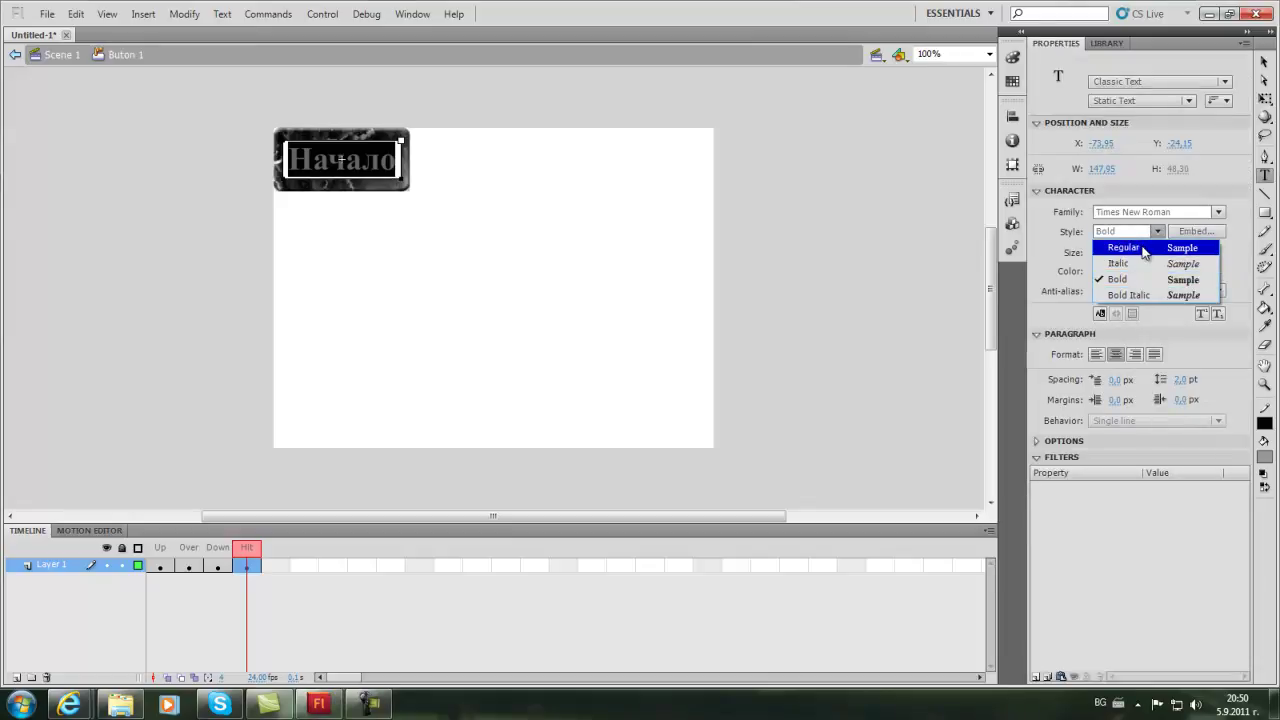
{"action": "left_click", "coordinate": [1142, 247]}
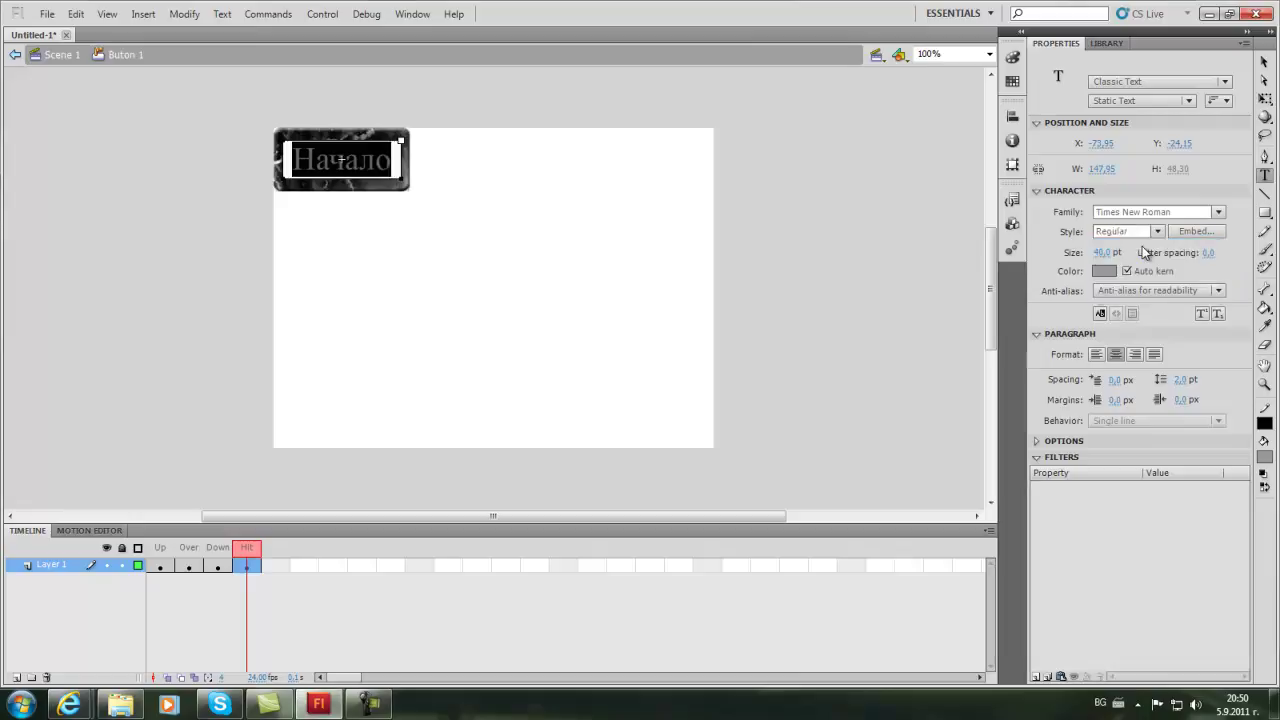
{"action": "left_click", "coordinate": [1270, 458]}
{"action": "left_click", "coordinate": [1040, 554]}
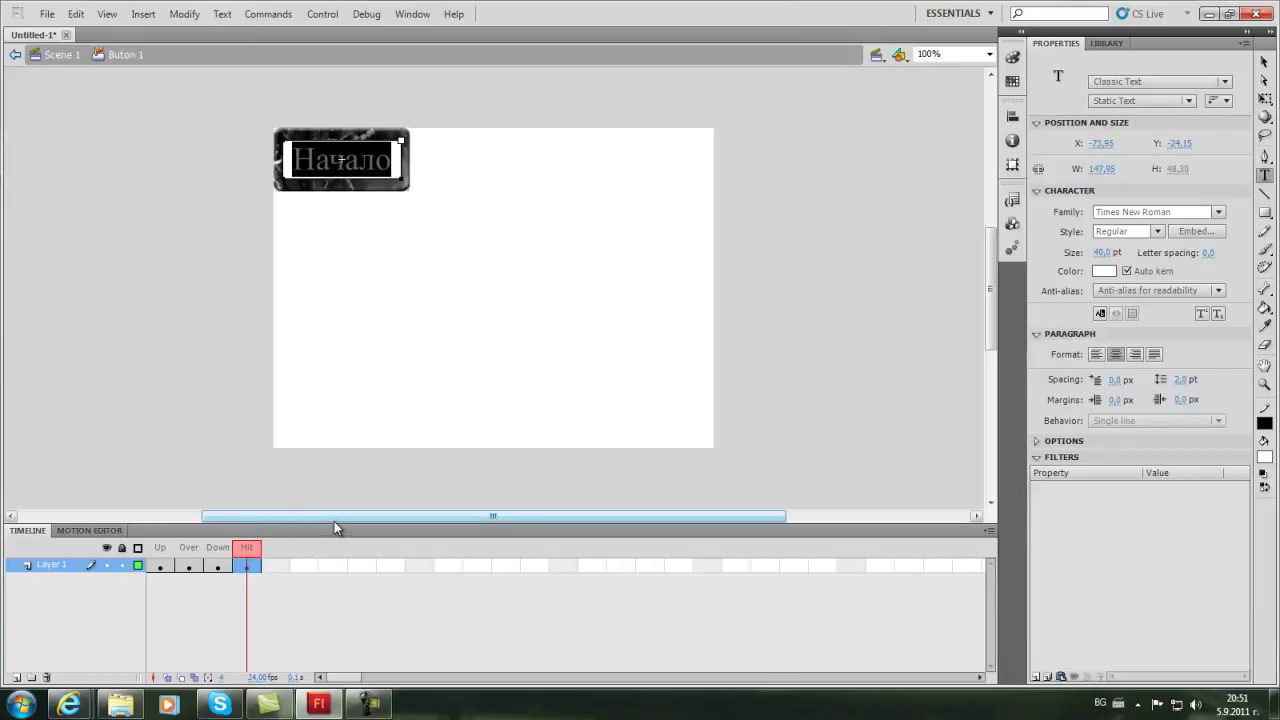
Add a keyframe in frame 5, right after the Hit state, and return to Scene 1
{"action": "key", "text": "F6"}
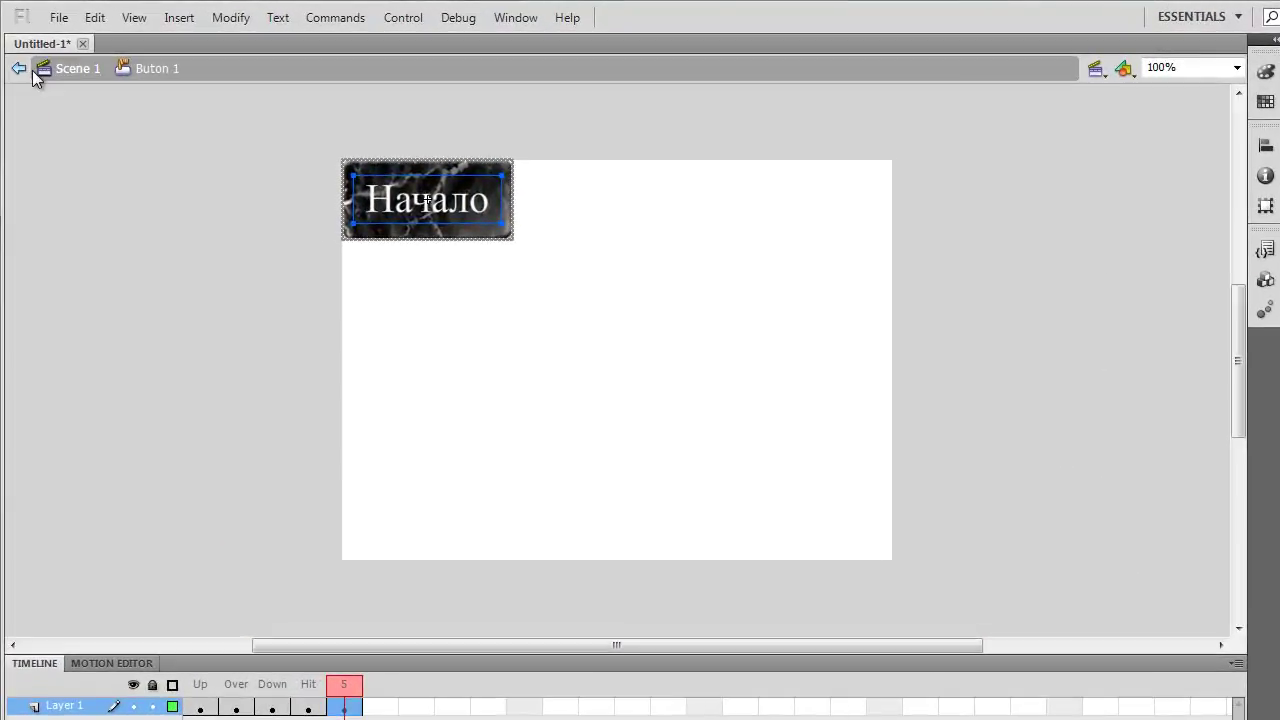
{"action": "left_click", "coordinate": [27, 55]}
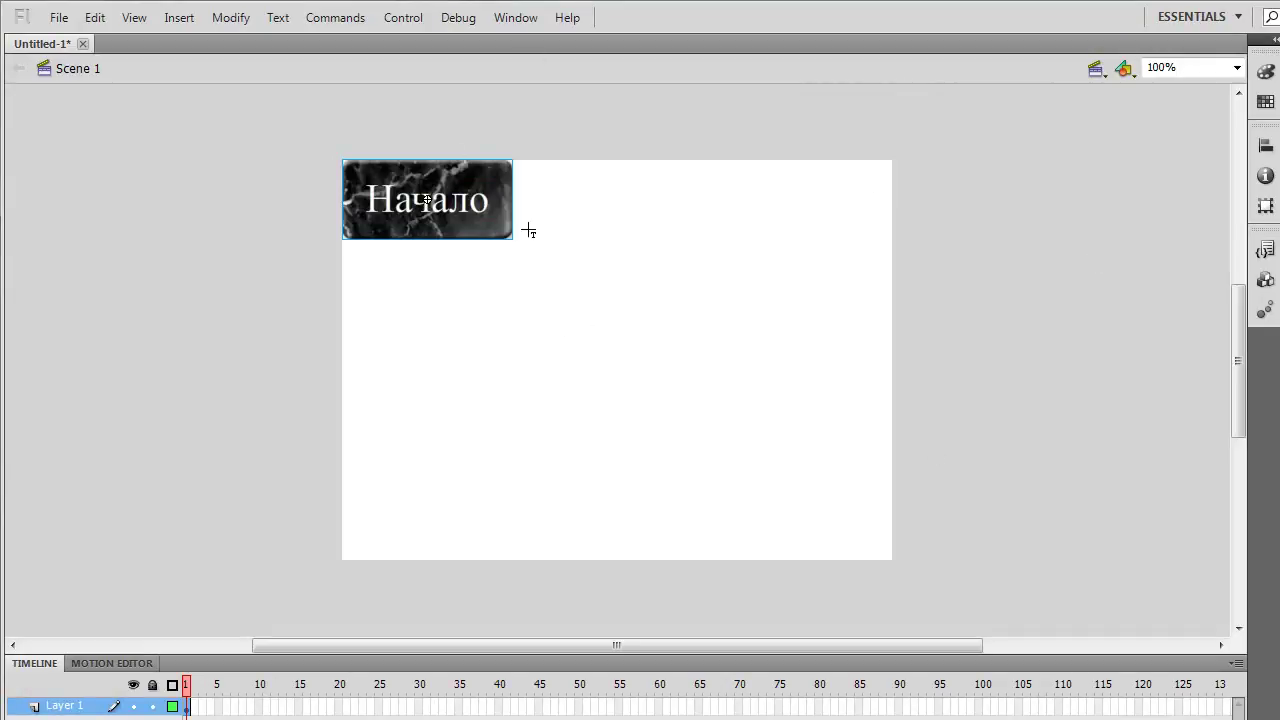
Test the movie, try the "Начало" button's Over and Down states several times, and close the preview
{"action": "key", "text": "ctrl+Return"}
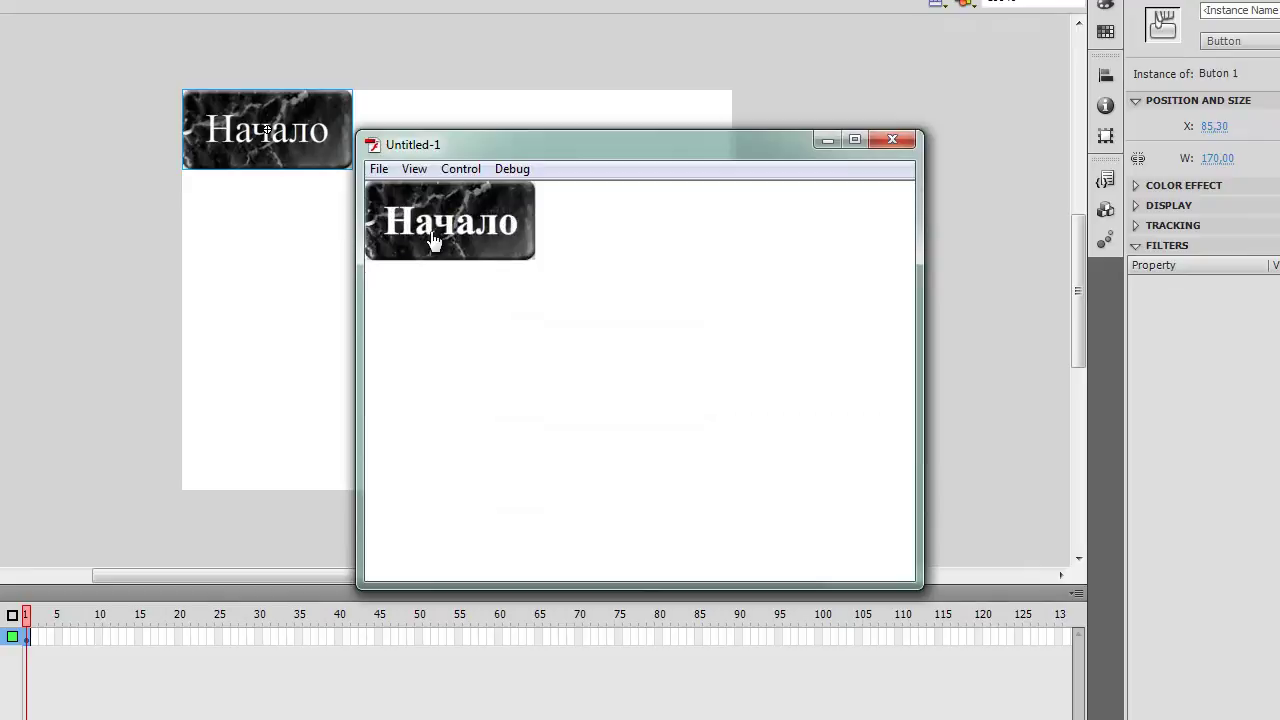
{"action": "left_click", "coordinate": [434, 240]}
{"action": "left_click", "coordinate": [490, 228]}
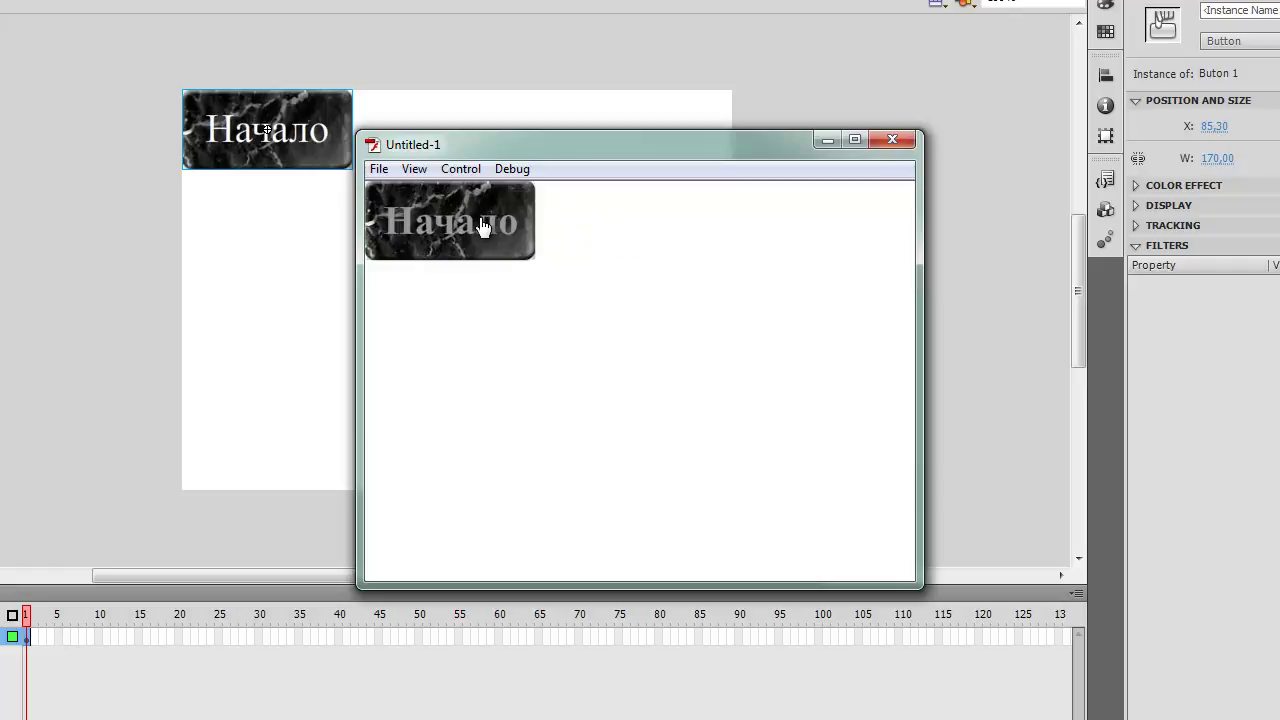
{"action": "left_click", "coordinate": [488, 240]}
{"action": "left_click", "coordinate": [505, 240]}
{"action": "left_click", "coordinate": [466, 234]}
{"action": "left_click", "coordinate": [435, 238]}
{"action": "left_click", "coordinate": [434, 240]}
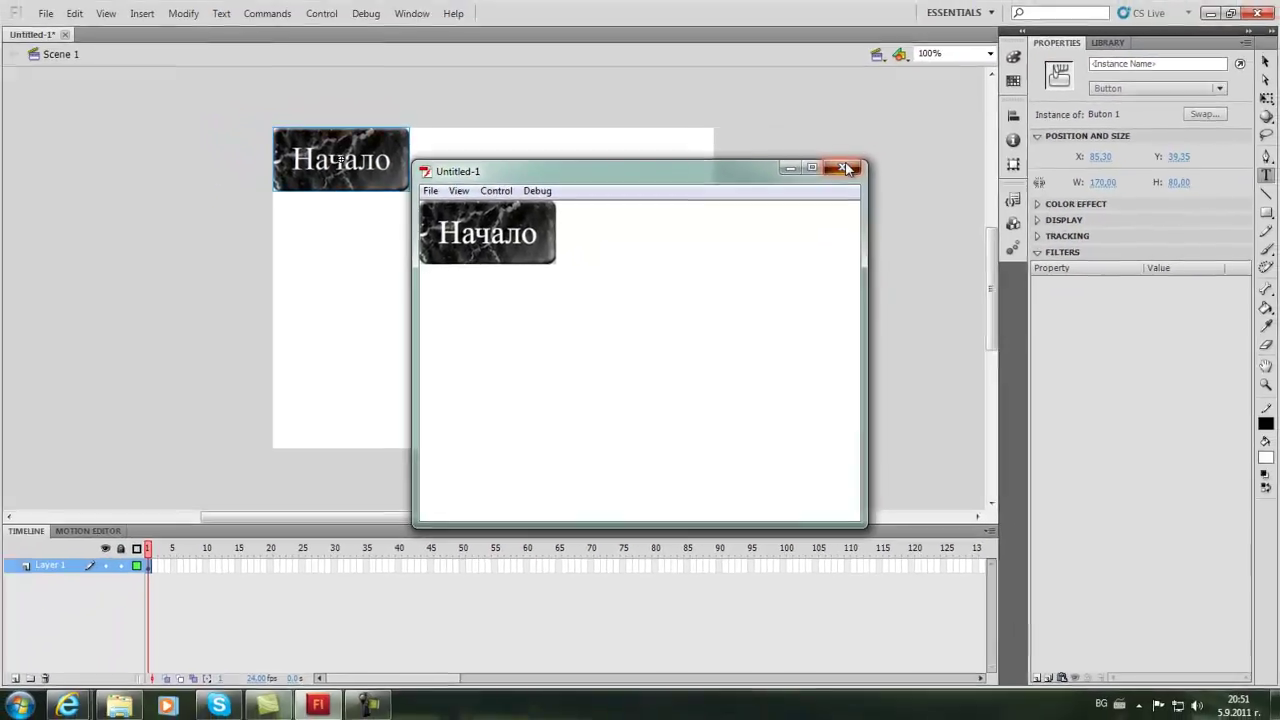
{"action": "left_click", "coordinate": [892, 139]}
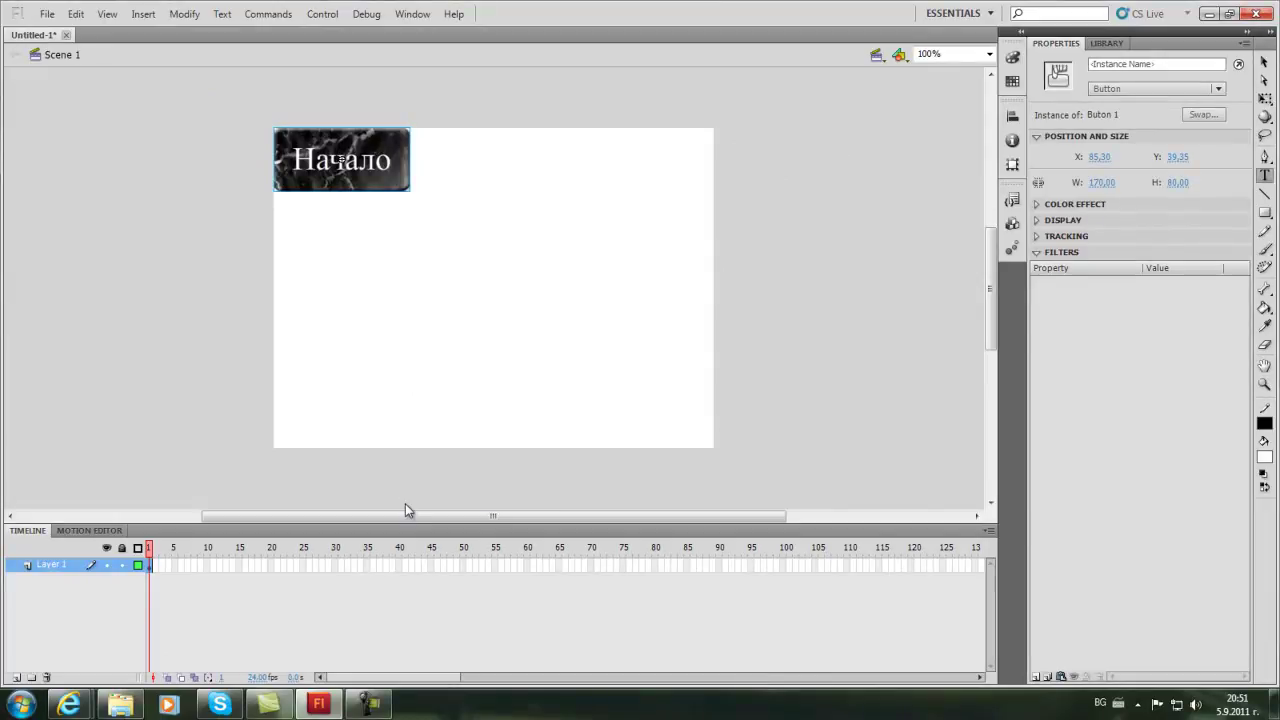